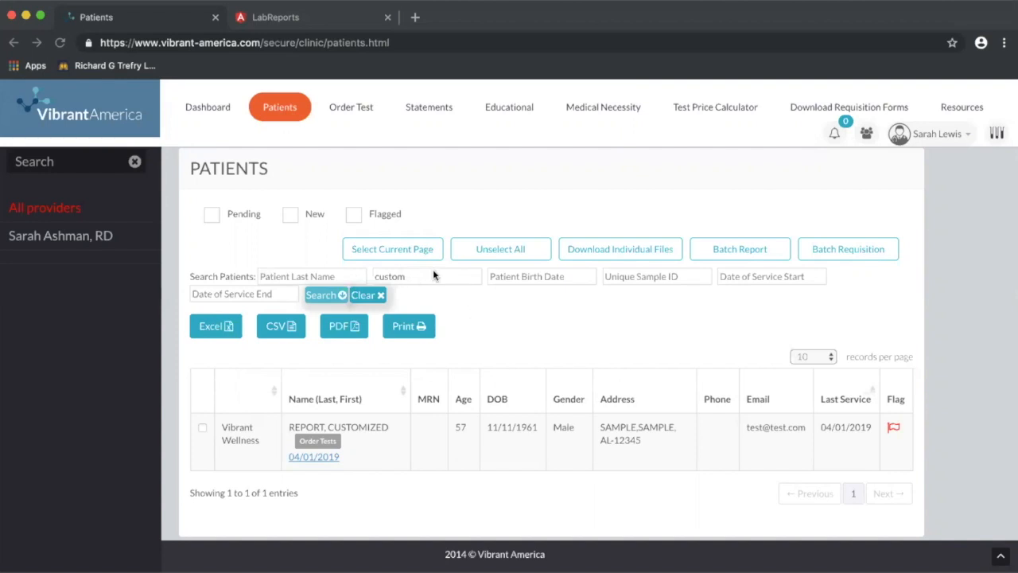
# Open the 04/01/2019 service record for the sample Customized Report patient.
pyautogui.click(317, 458)
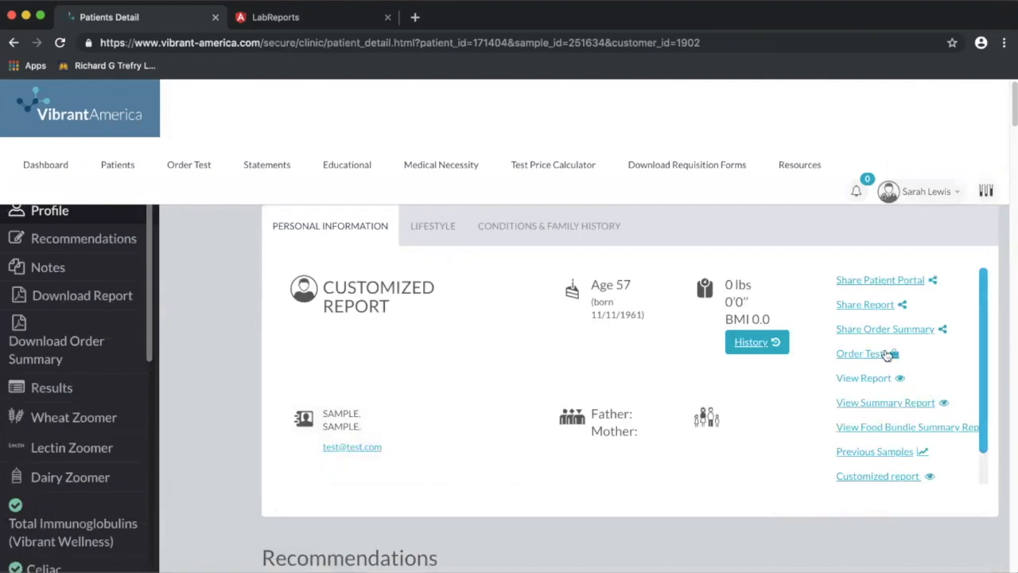
# Open the patient's Customized report page in a new LabReports tab.
pyautogui.click(879, 477)
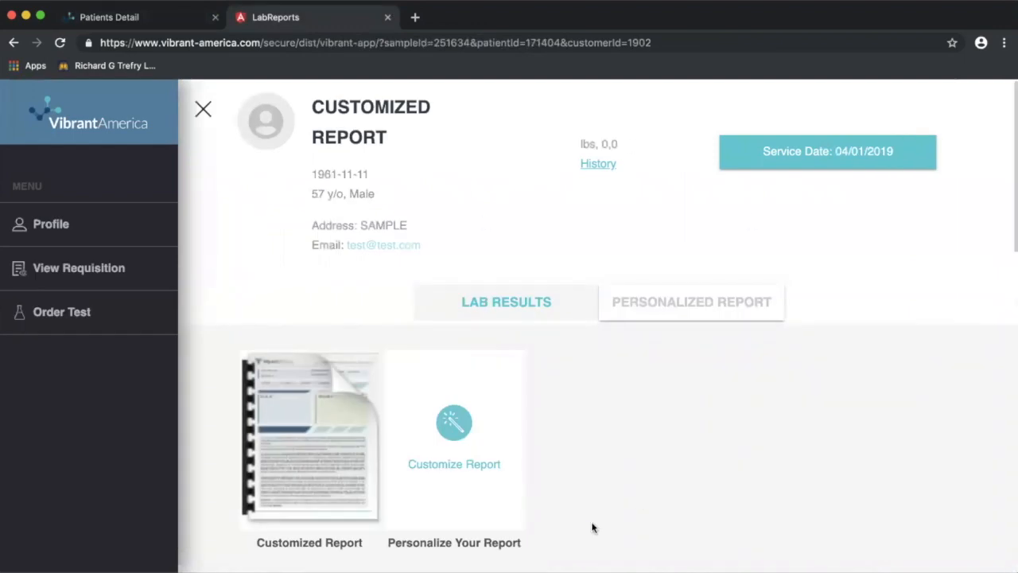
pyautogui.scroll(-1, 593, 527)
pyautogui.scroll(-10, 592, 528)
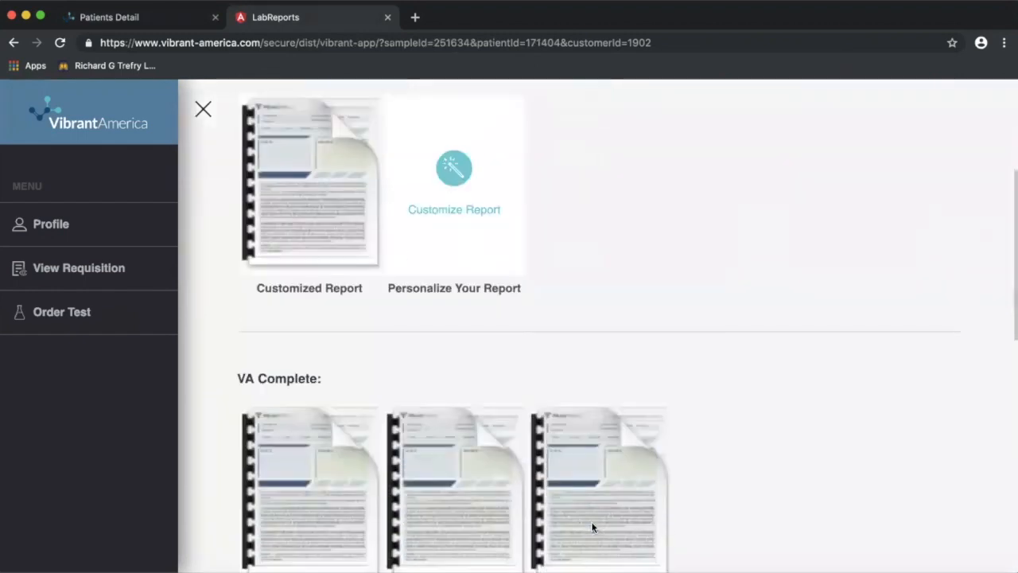
pyautogui.scroll(-1, 723, 417)
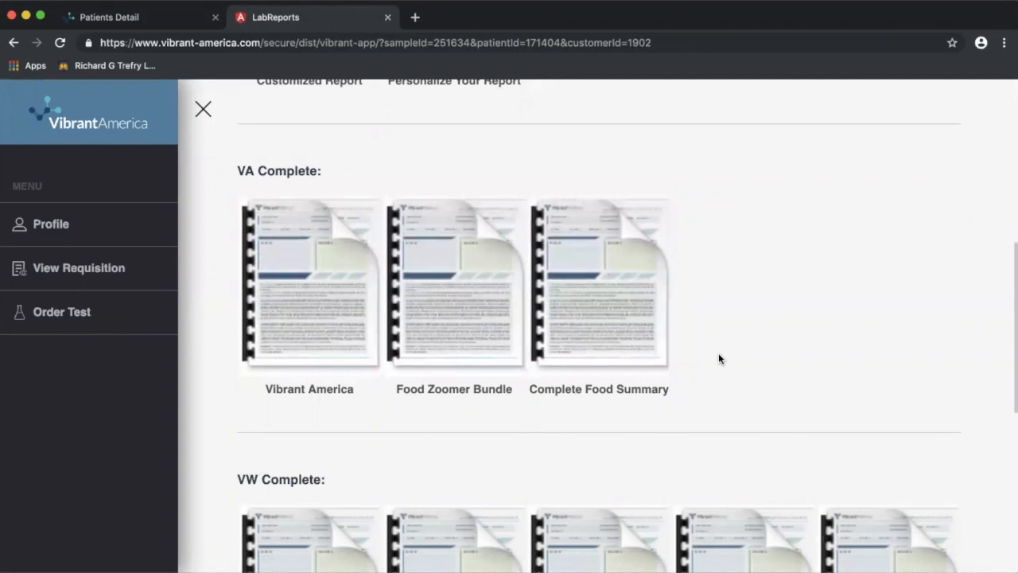
pyautogui.scroll(-1, 719, 352)
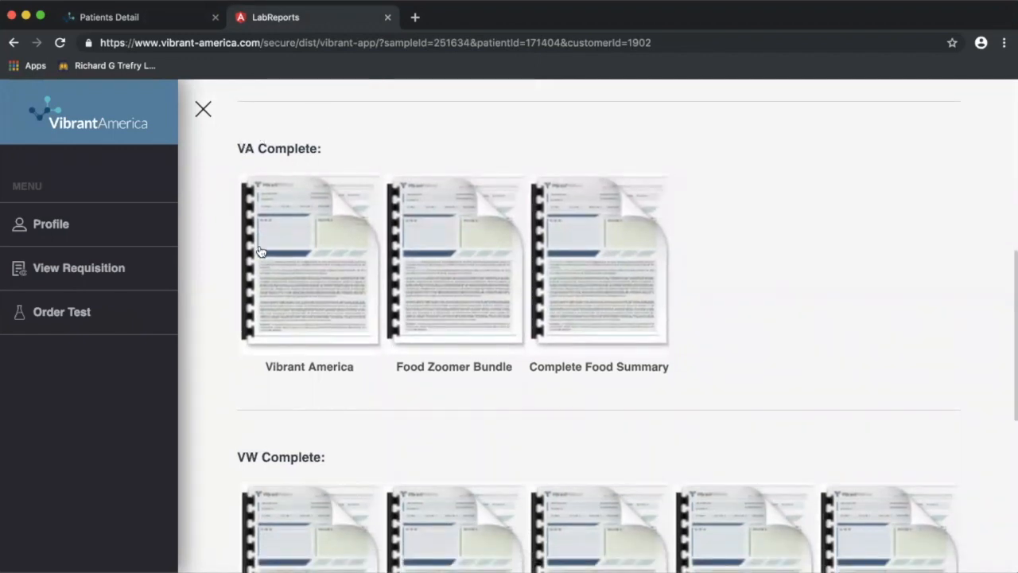
pyautogui.scroll(-5, 433, 398)
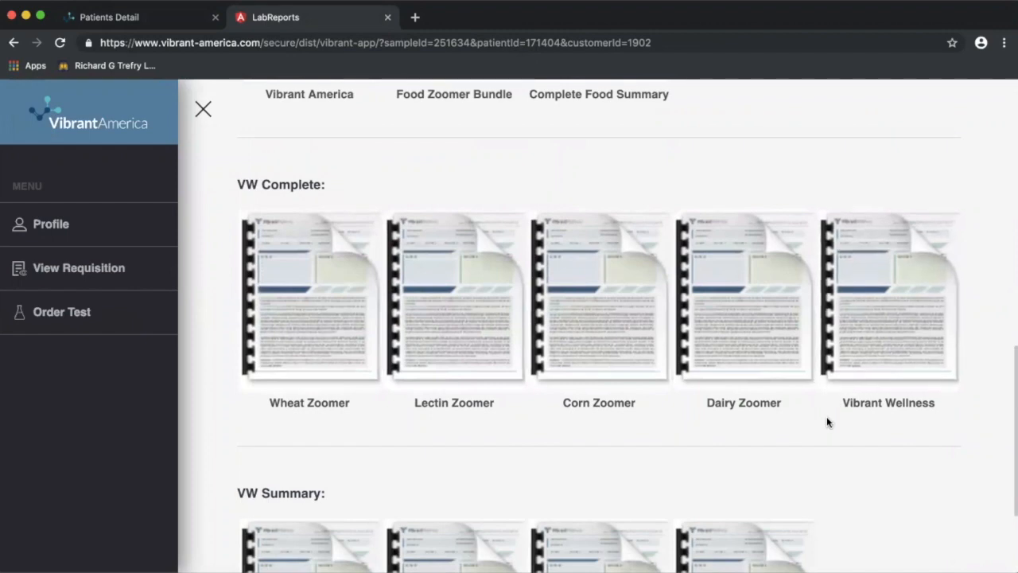
pyautogui.scroll(-3, 827, 420)
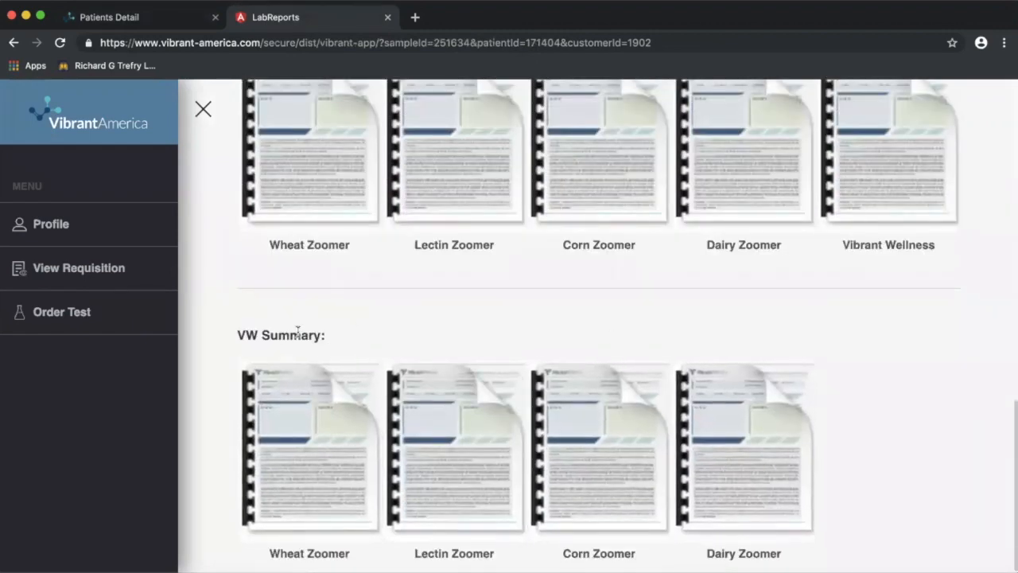
pyautogui.scroll(3, 289, 335)
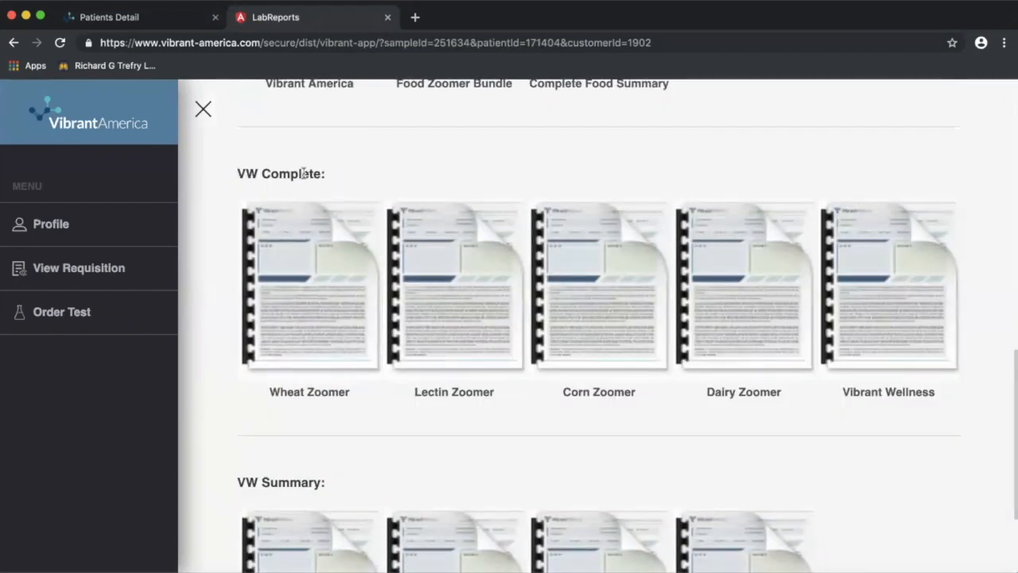
pyautogui.scroll(-3, 292, 376)
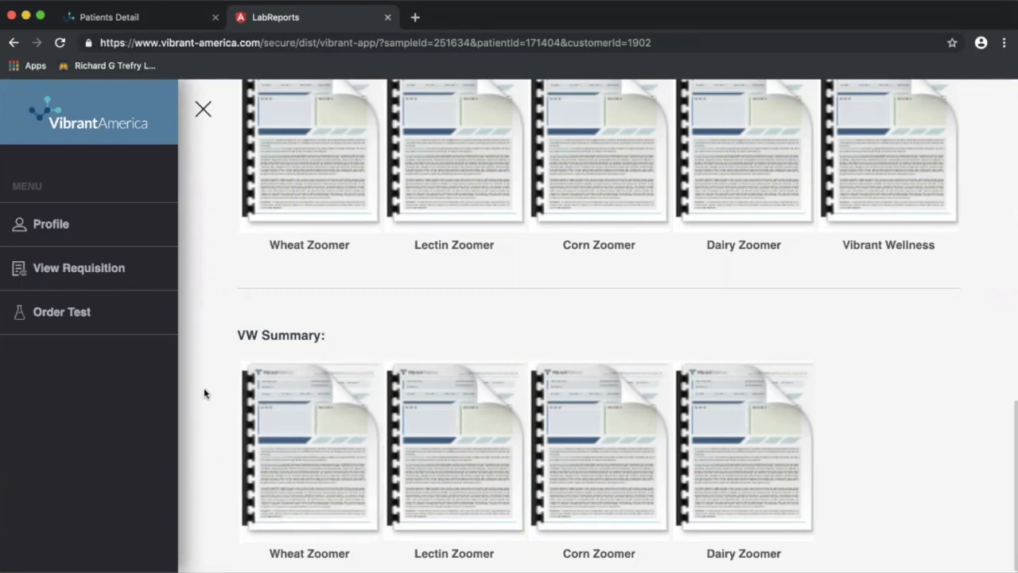
pyautogui.scroll(3, 203, 393)
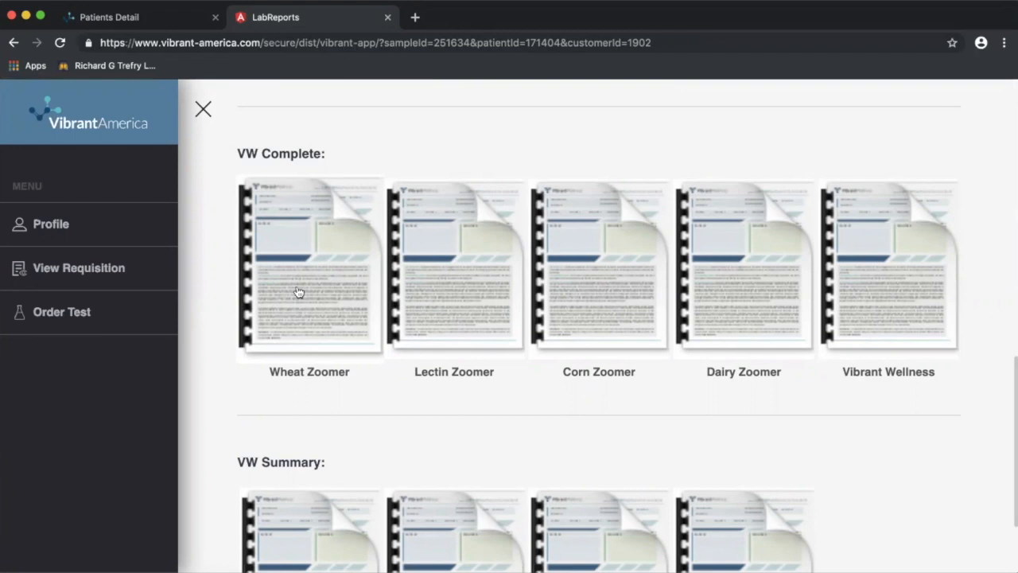
pyautogui.scroll(-3, 354, 433)
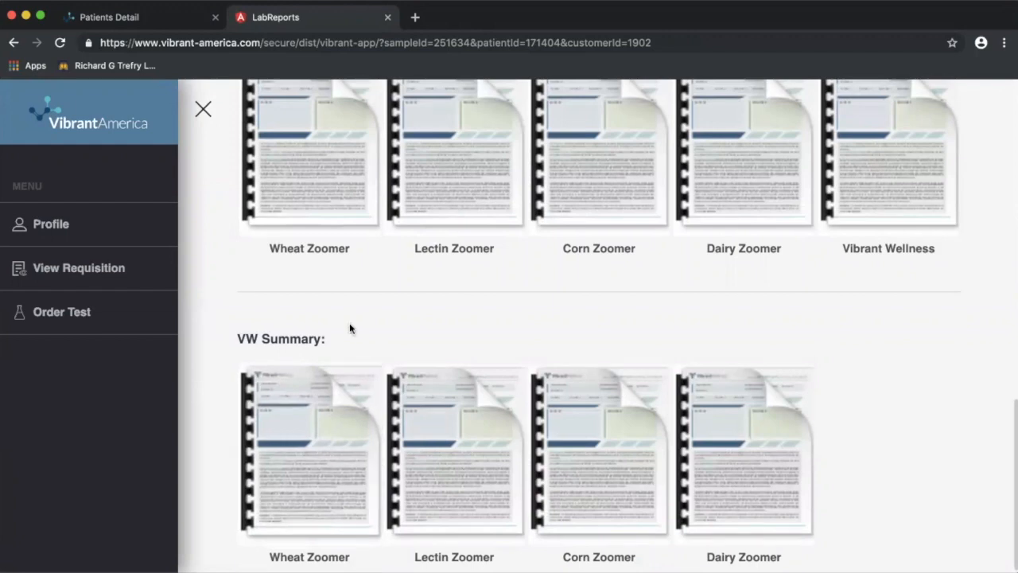
pyautogui.scroll(2, 350, 324)
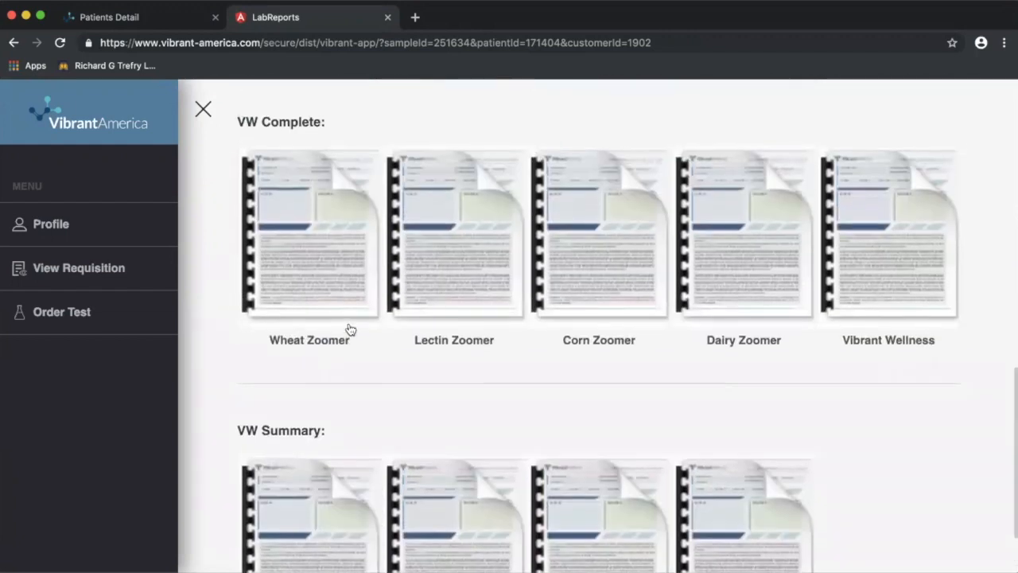
pyautogui.scroll(1, 333, 293)
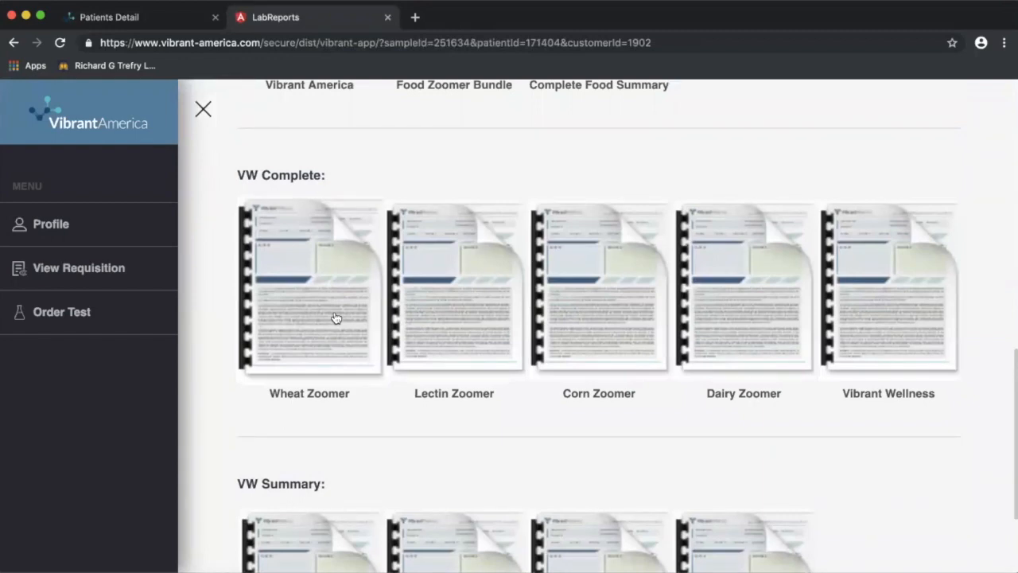
pyautogui.scroll(3, 391, 337)
pyautogui.scroll(6, 390, 336)
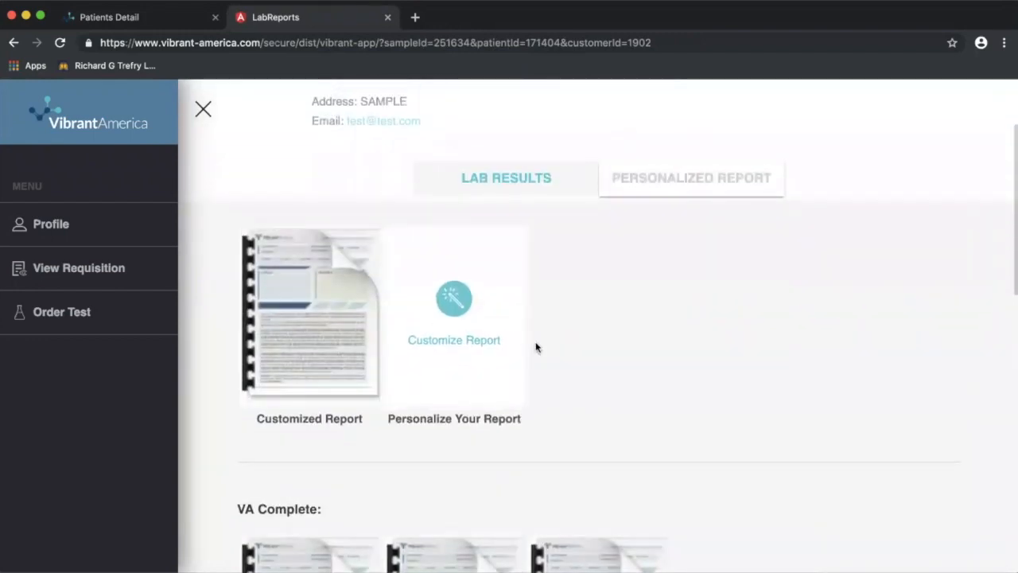
# Start customizing the report and submit the Diet Suggestion with no diets checked.
pyautogui.click(458, 309)
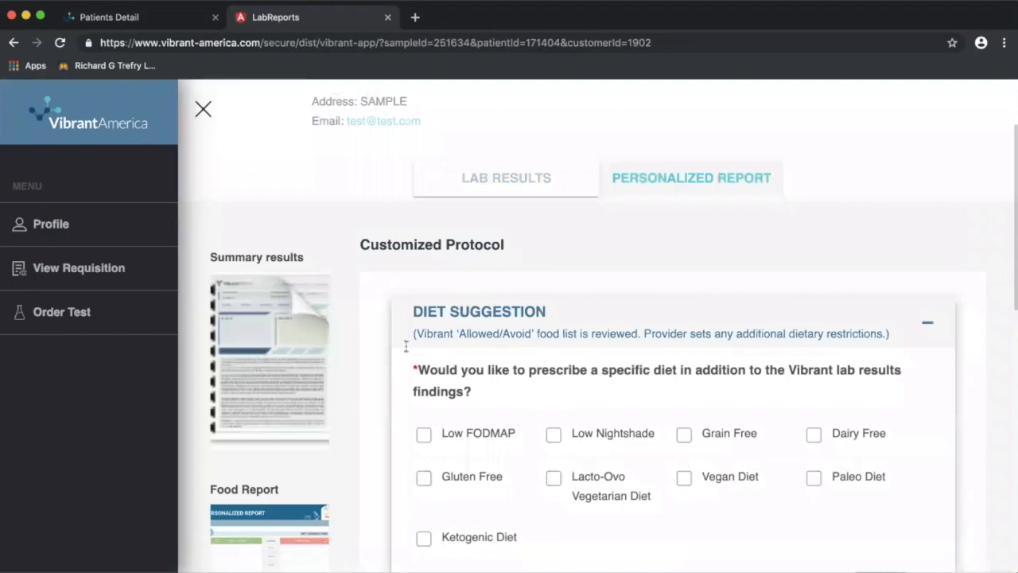
pyautogui.scroll(-4, 376, 391)
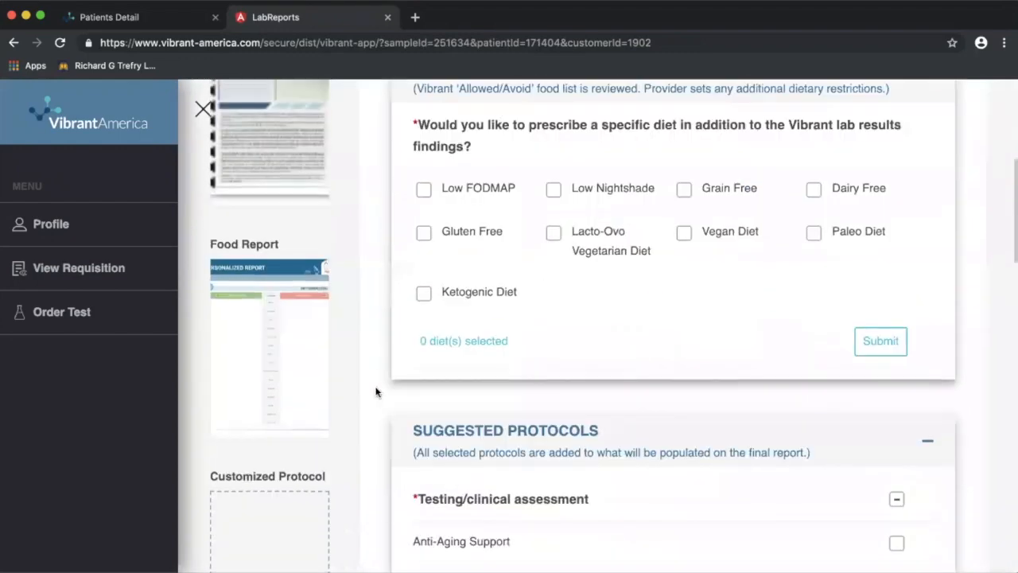
pyautogui.scroll(1, 377, 392)
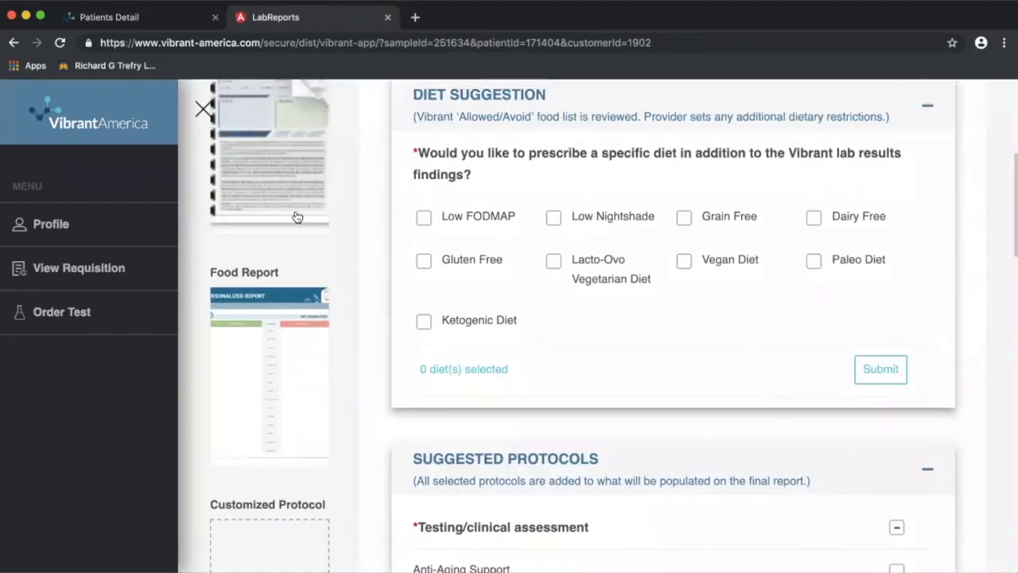
pyautogui.scroll(1, 295, 216)
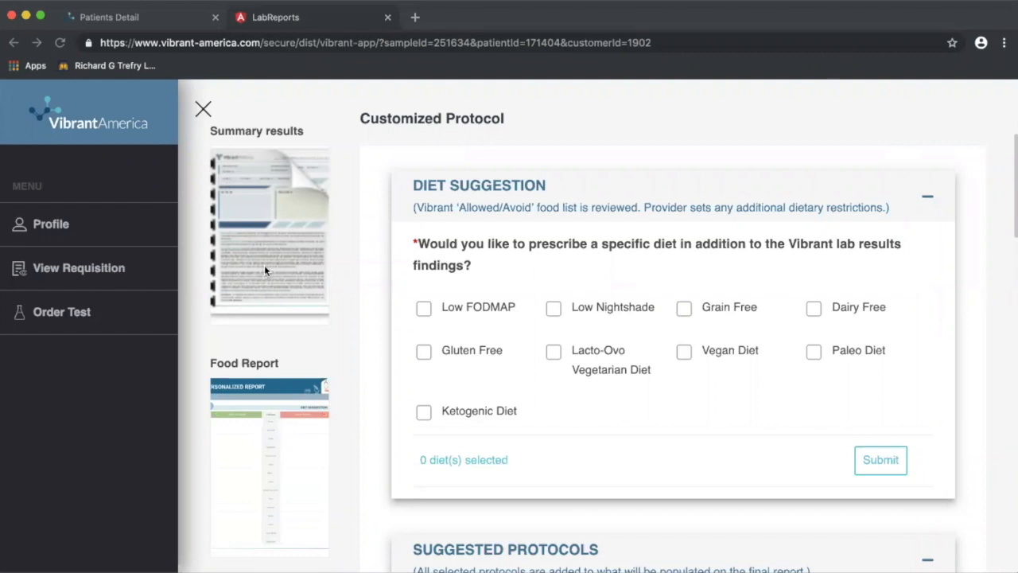
pyautogui.scroll(-3, 316, 379)
pyautogui.scroll(-2, 316, 379)
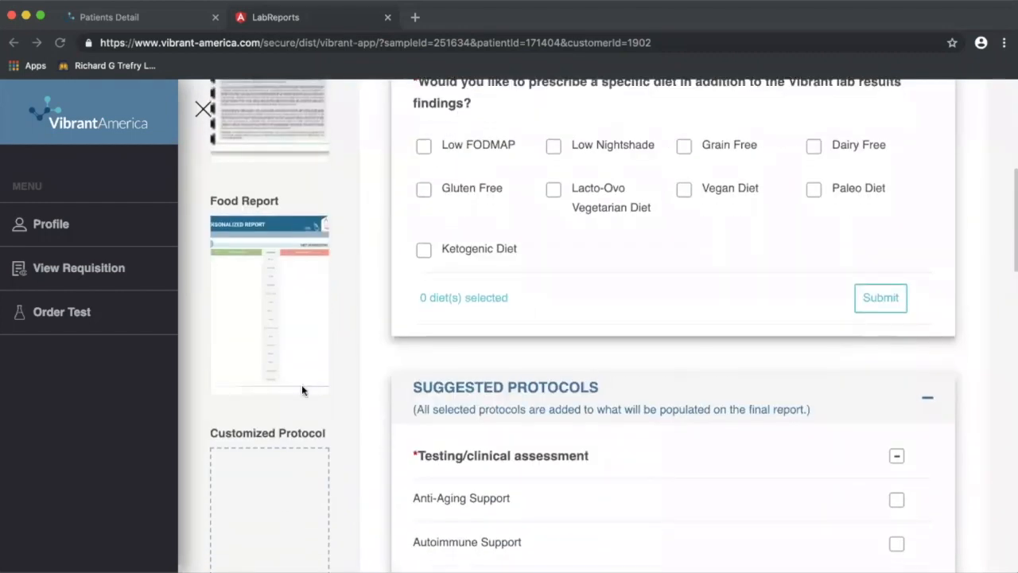
pyautogui.scroll(-5, 341, 420)
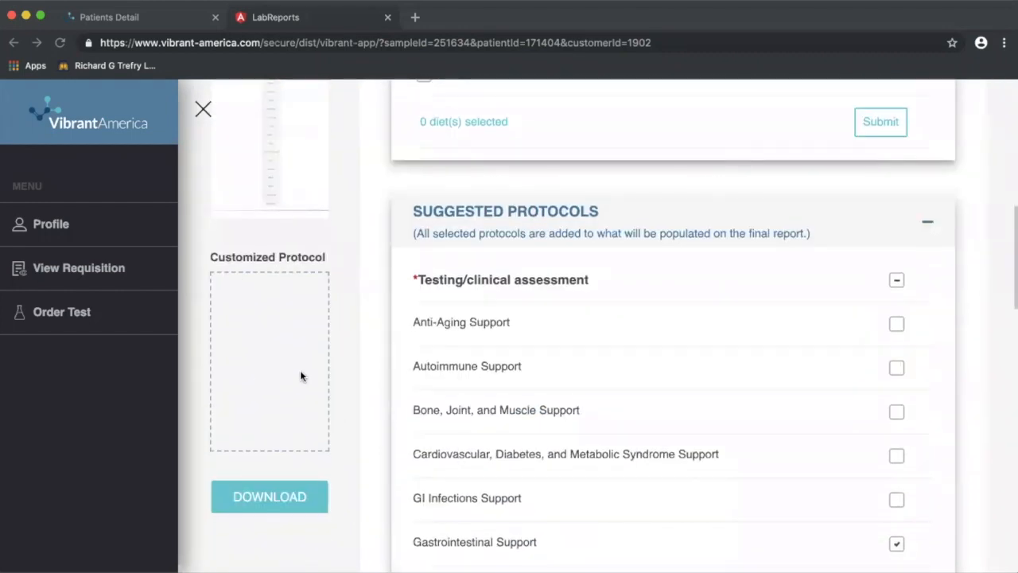
pyautogui.scroll(8, 378, 359)
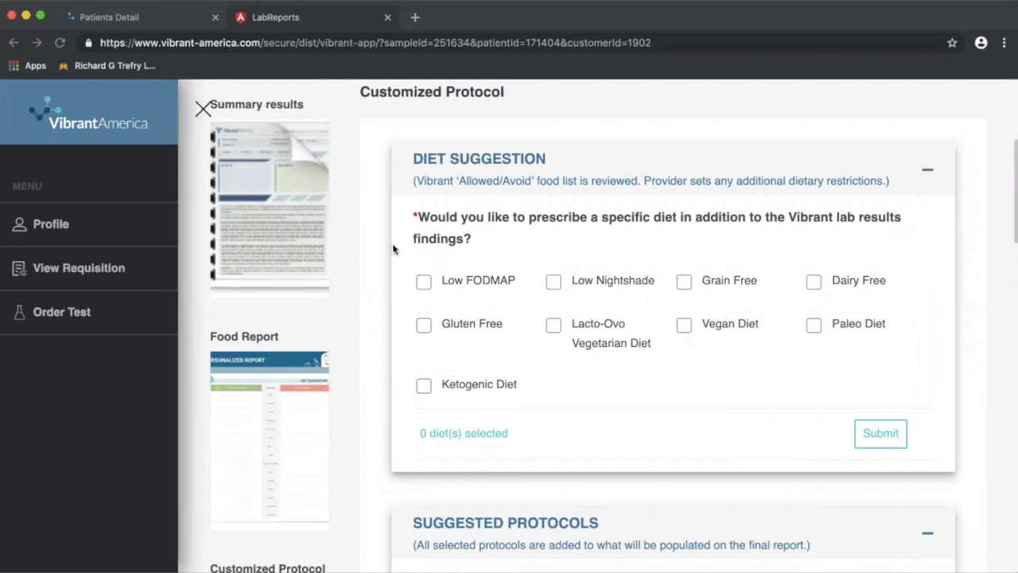
pyautogui.click(881, 434)
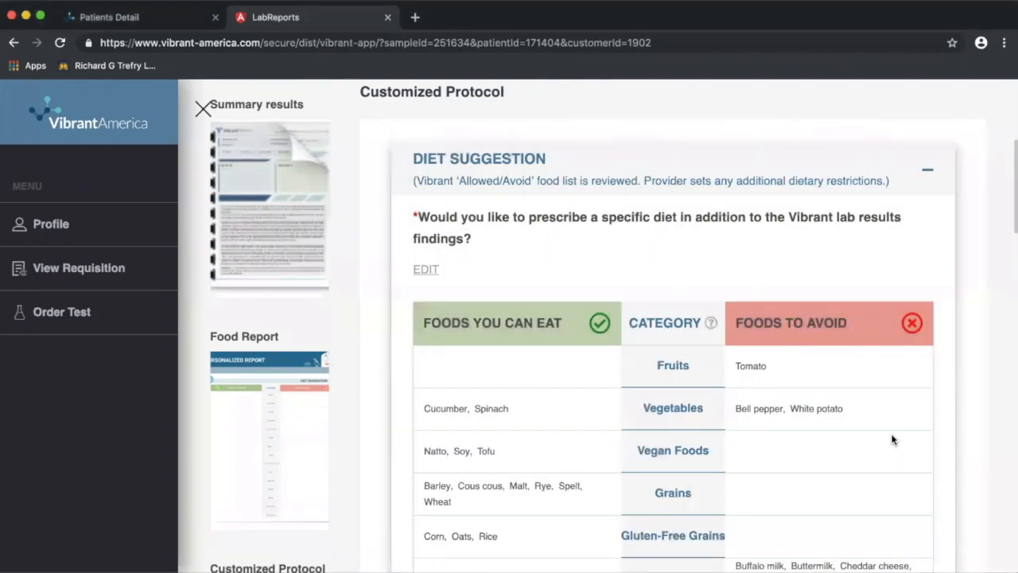
pyautogui.scroll(-5, 892, 439)
pyautogui.scroll(2, 892, 439)
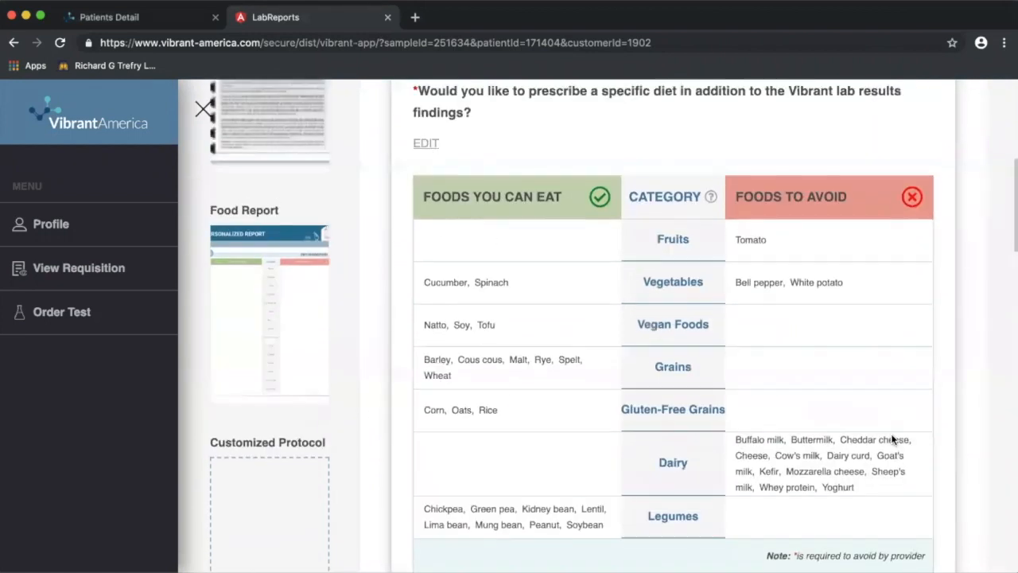
pyautogui.scroll(-1, 889, 395)
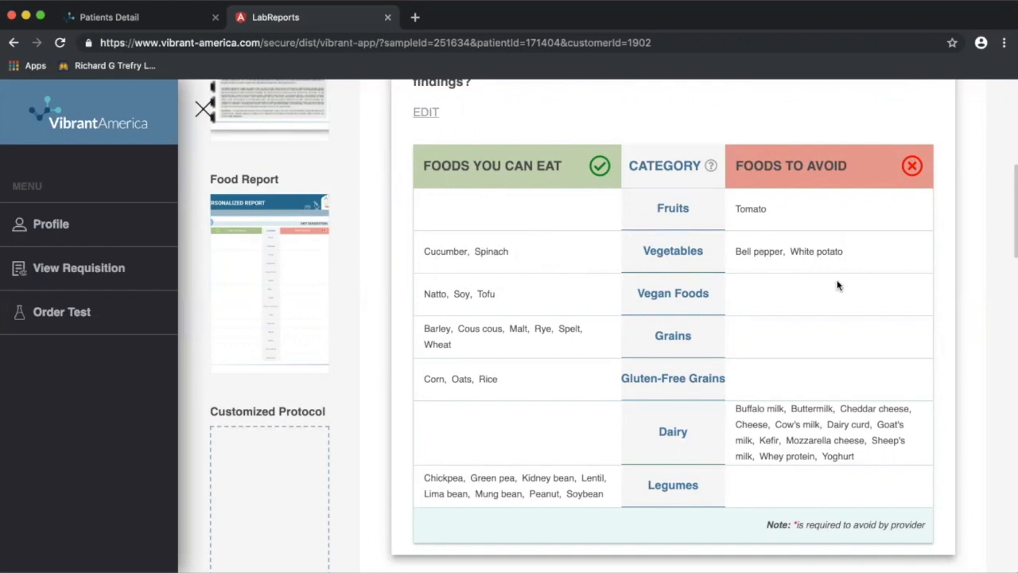
pyautogui.scroll(3, 910, 311)
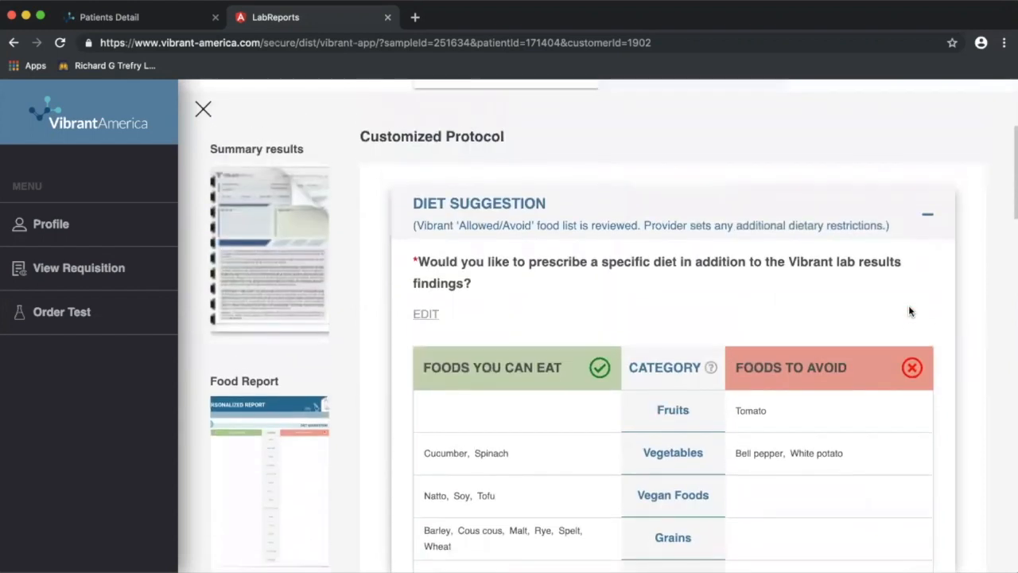
# Prescribe the Low FODMAP and Gluten Free diets and review the foods-to-eat/avoid table.
pyautogui.click(425, 274)
pyautogui.scroll(-3, 603, 283)
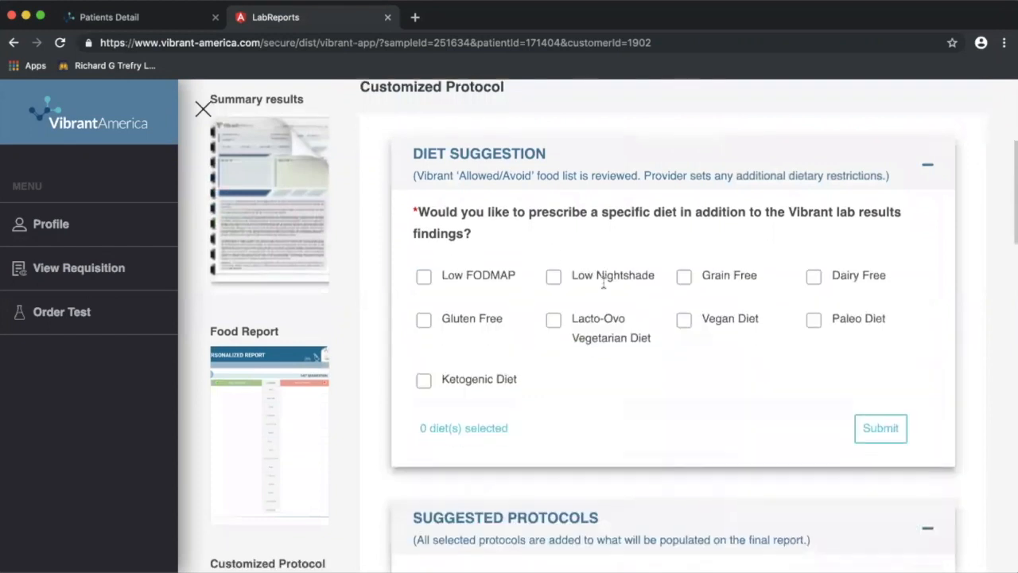
pyautogui.scroll(2, 603, 281)
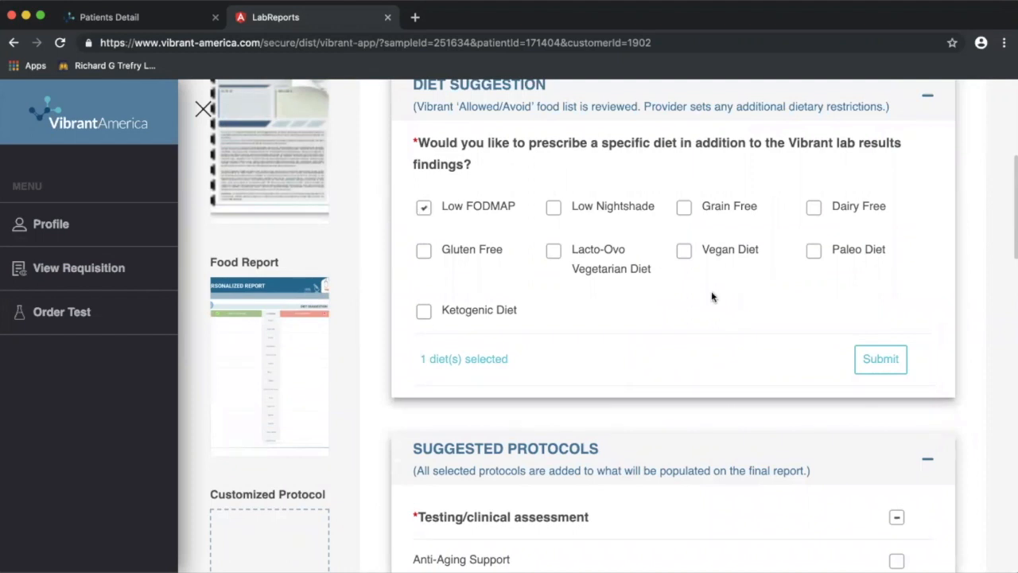
pyautogui.click(424, 251)
pyautogui.click(878, 355)
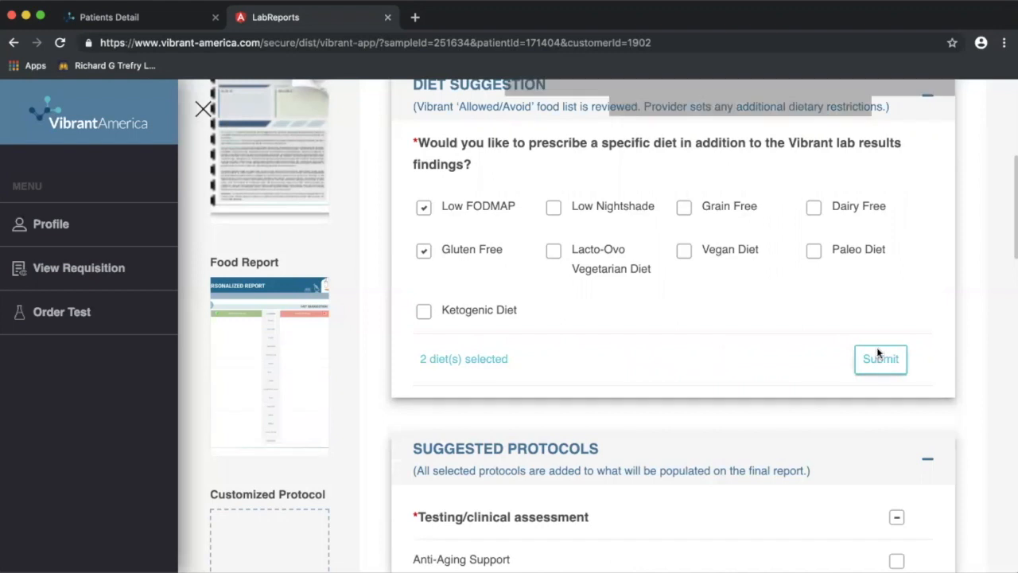
pyautogui.scroll(-3, 834, 459)
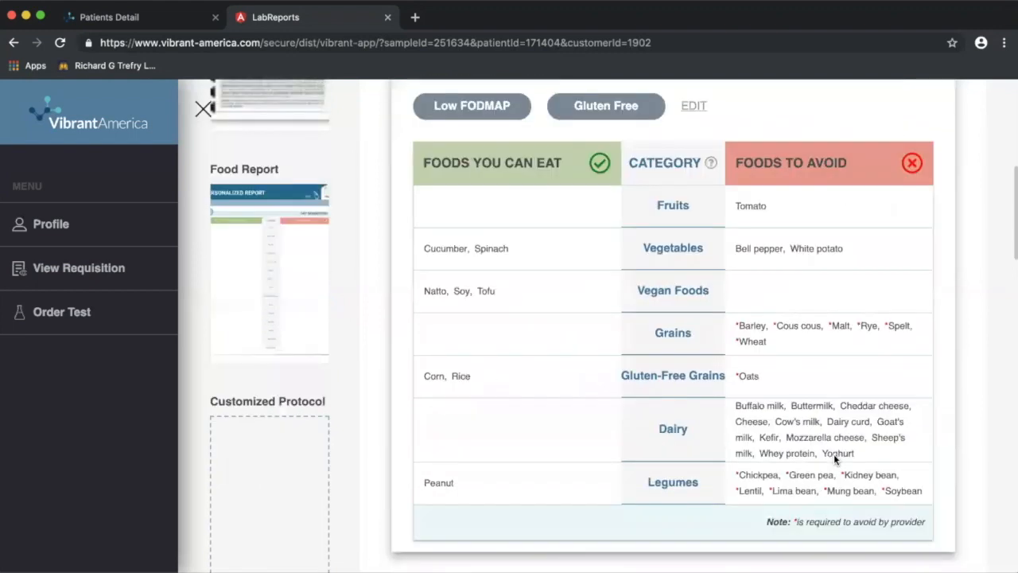
pyautogui.scroll(1, 834, 453)
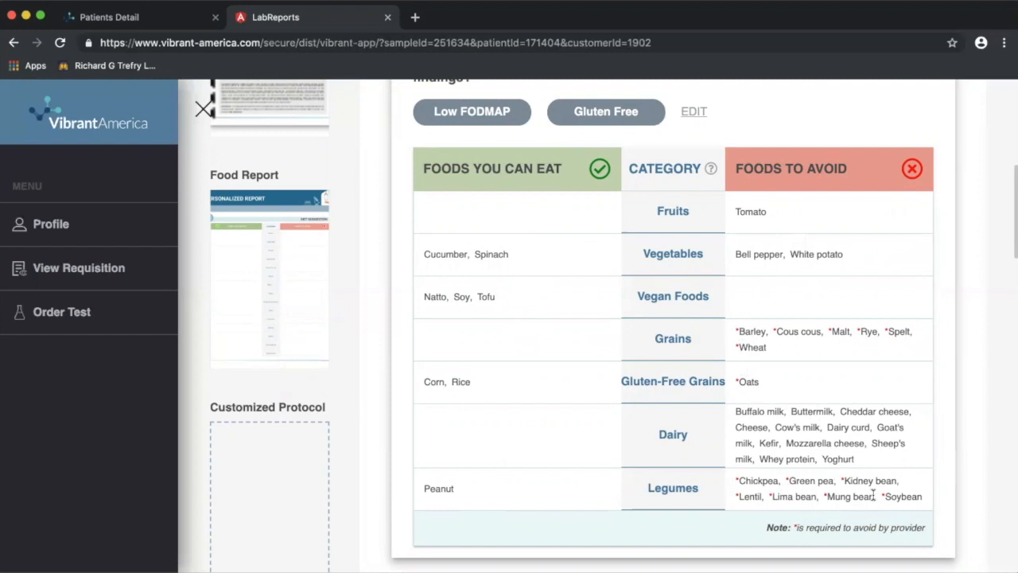
pyautogui.scroll(-10, 873, 495)
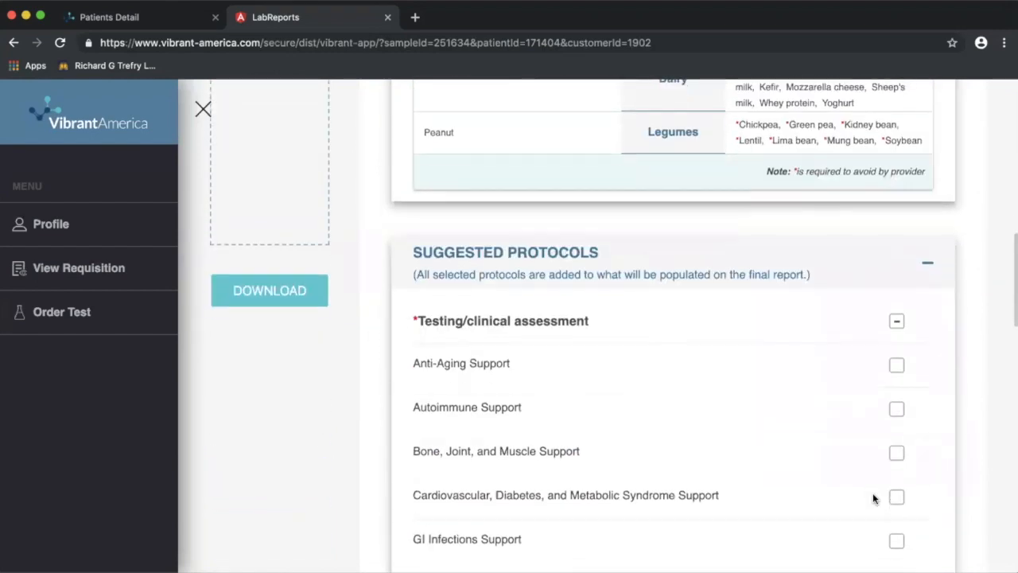
# Review the Suggested Protocols list and tick Gastrointestinal Support.
pyautogui.scroll(-1, 873, 495)
pyautogui.scroll(1, 873, 495)
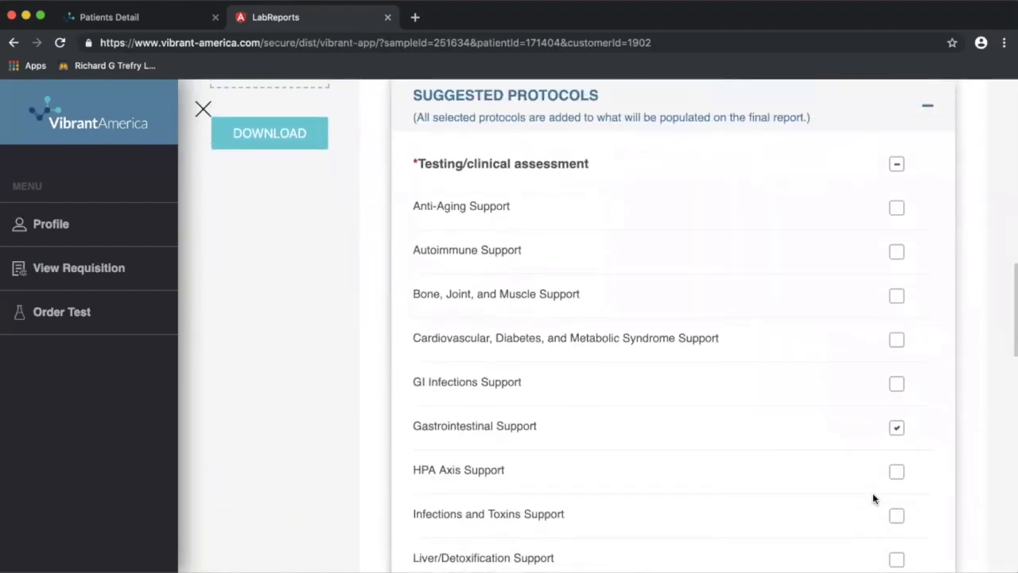
pyautogui.scroll(4, 830, 311)
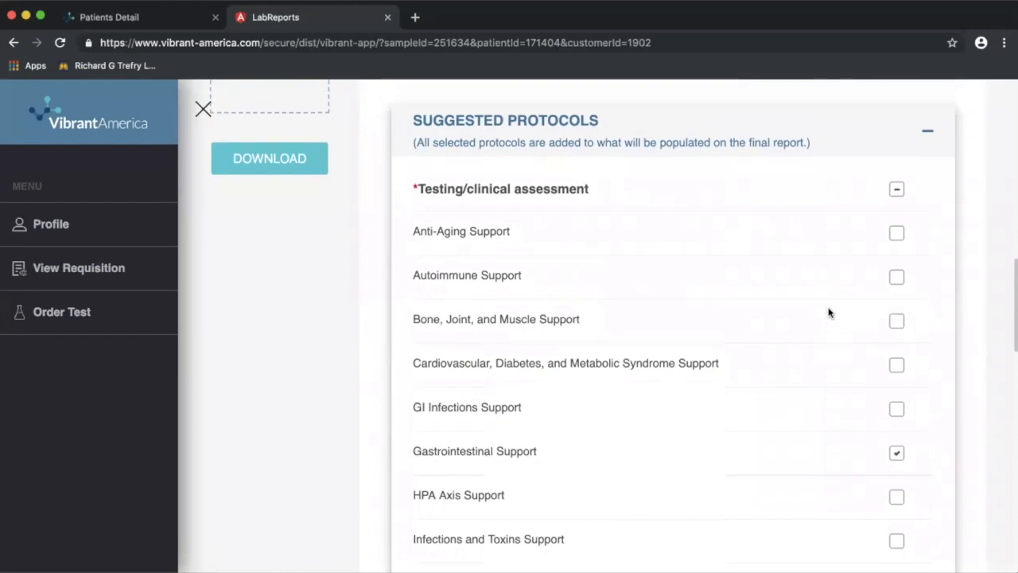
pyautogui.scroll(-1, 829, 312)
pyautogui.scroll(-4, 829, 313)
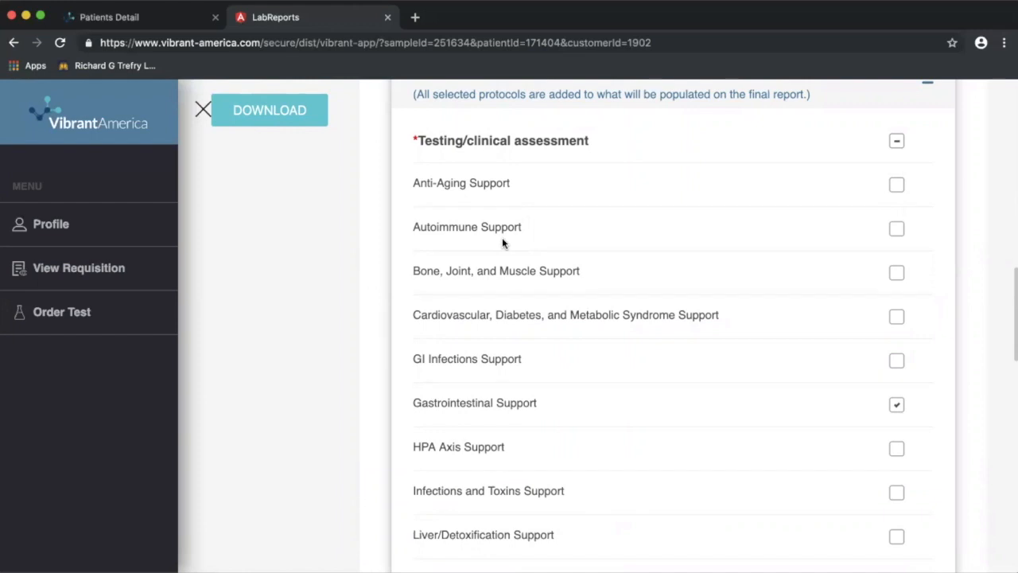
pyautogui.scroll(-3, 784, 402)
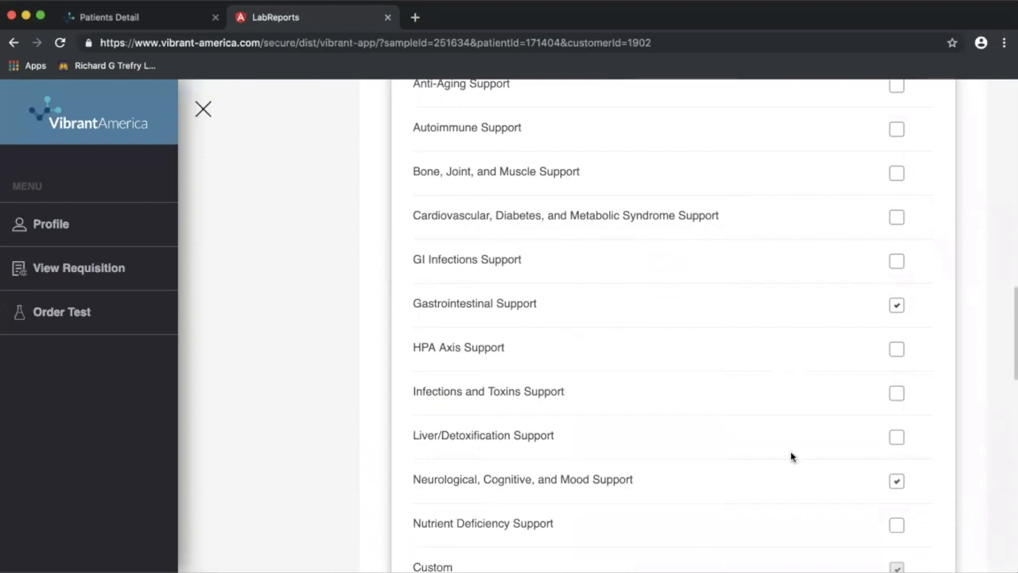
pyautogui.scroll(-3, 792, 456)
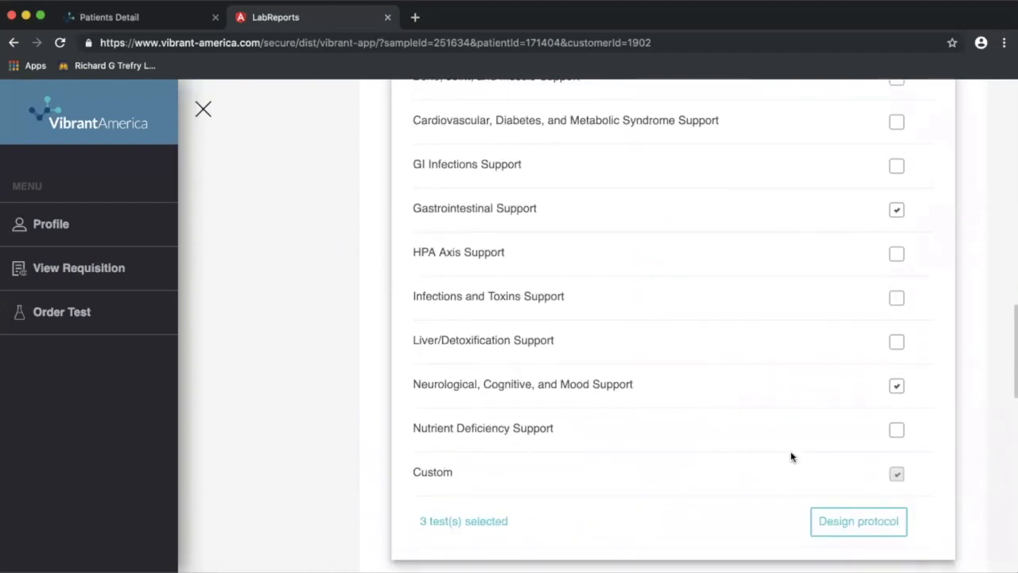
pyautogui.scroll(1, 792, 456)
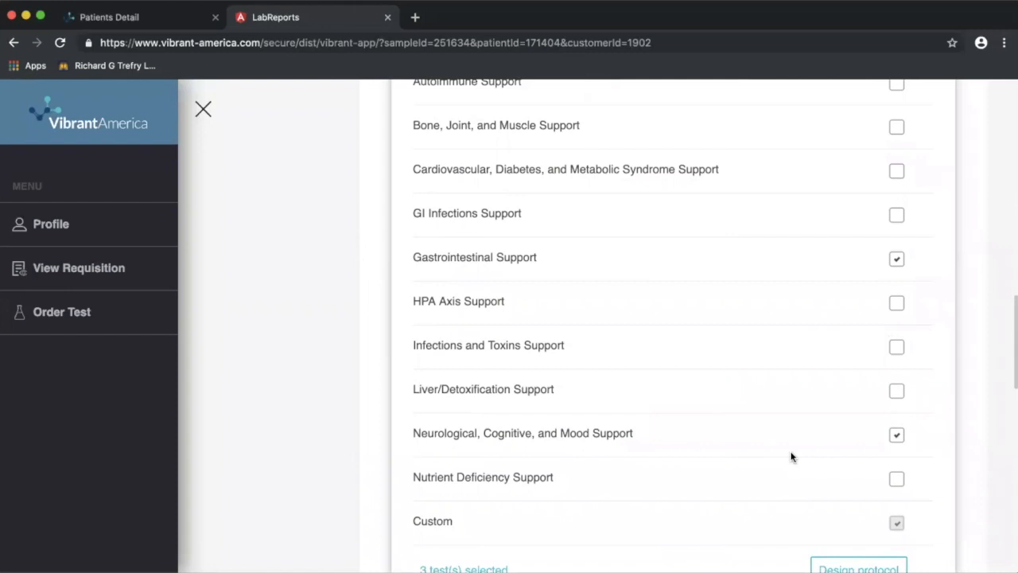
pyautogui.scroll(2, 792, 456)
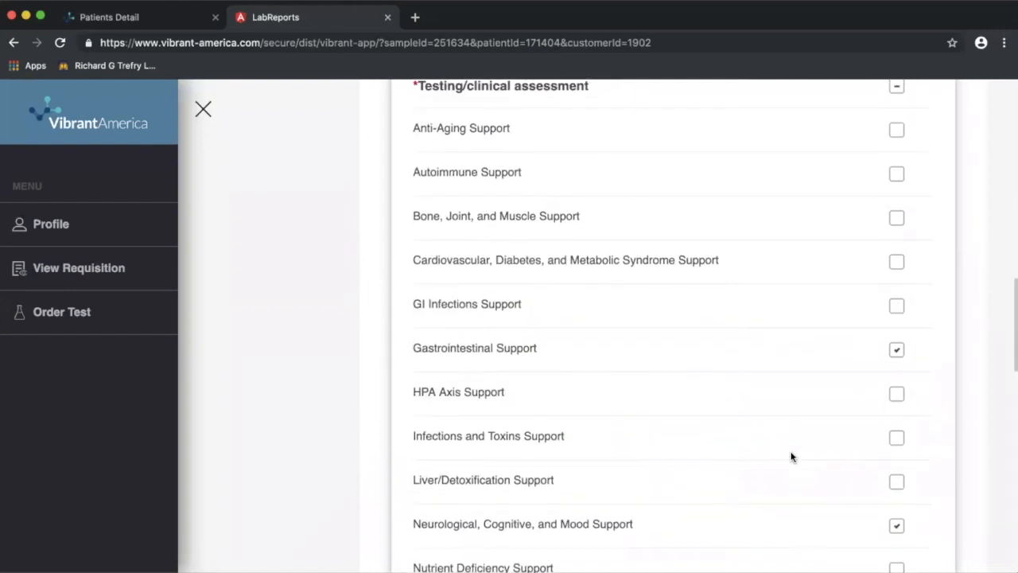
pyautogui.scroll(-1, 791, 454)
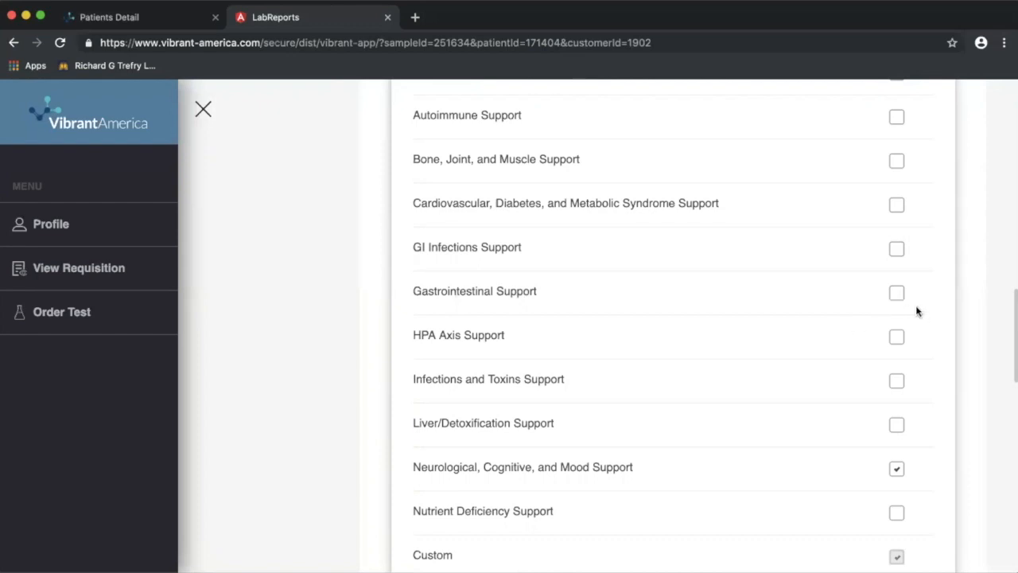
pyautogui.scroll(-2, 846, 459)
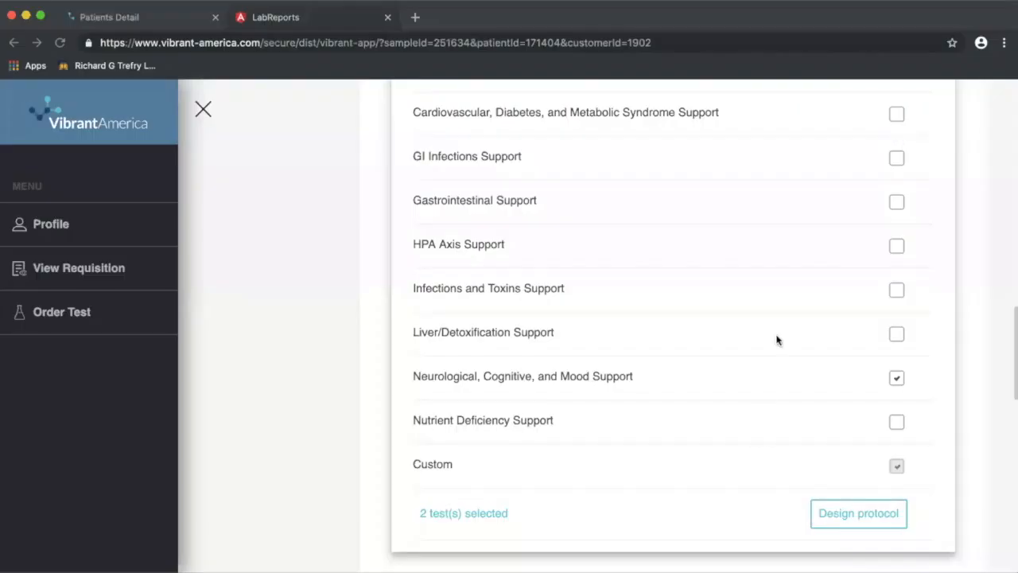
pyautogui.scroll(2, 776, 342)
pyautogui.click(897, 279)
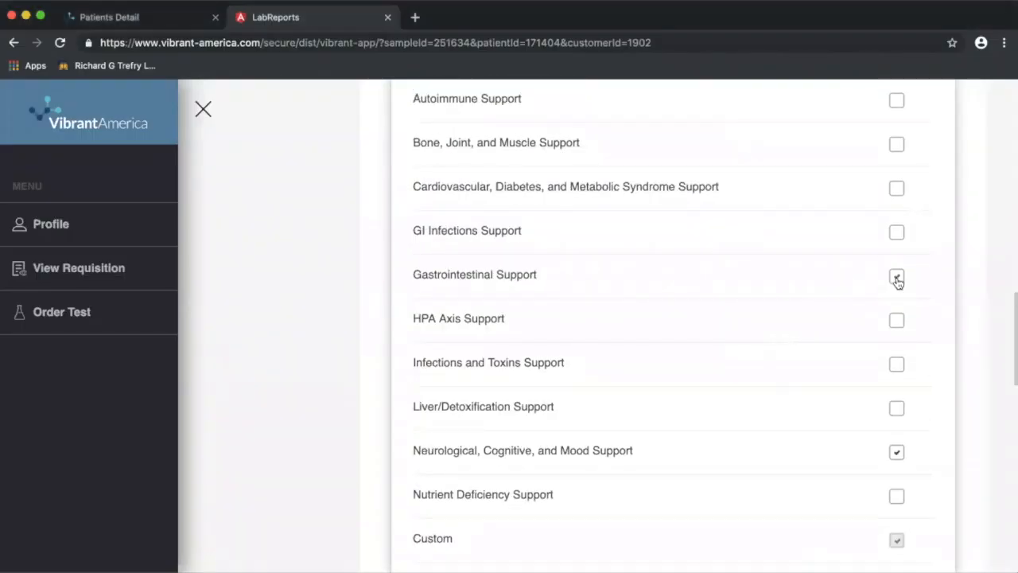
# Untick Neurological, Cognitive, and Mood Support, tick Liver/Detoxification Support, then choose Design protocol.
pyautogui.scroll(-2, 740, 370)
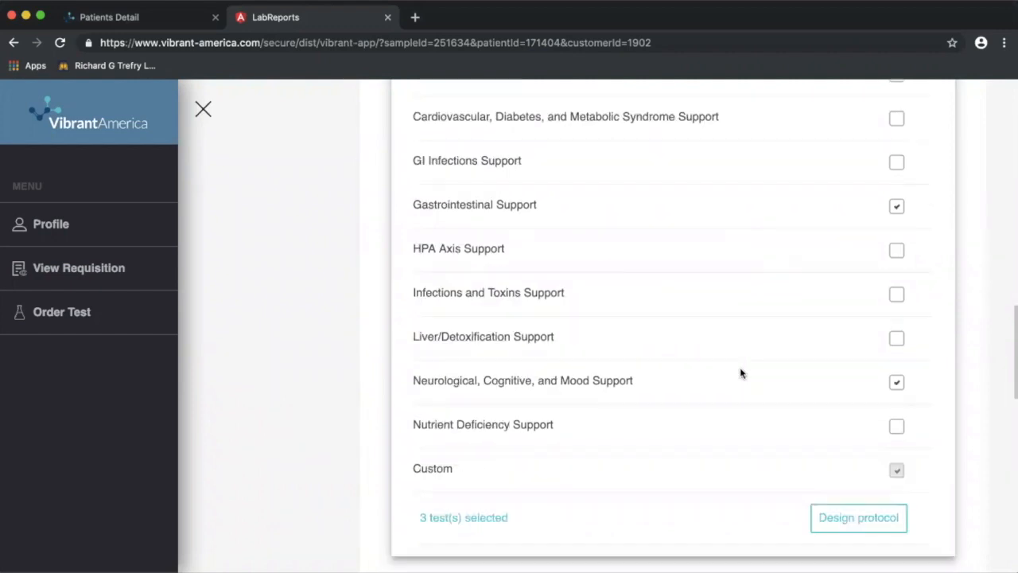
pyautogui.click(896, 384)
pyautogui.click(896, 339)
pyautogui.scroll(1, 741, 387)
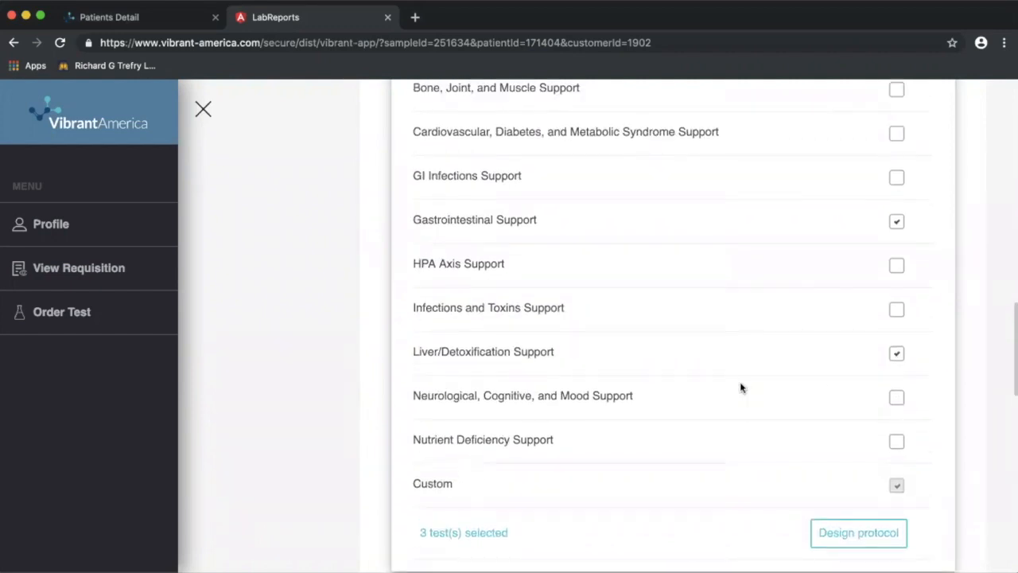
pyautogui.scroll(-2, 710, 487)
pyautogui.scroll(6, 710, 487)
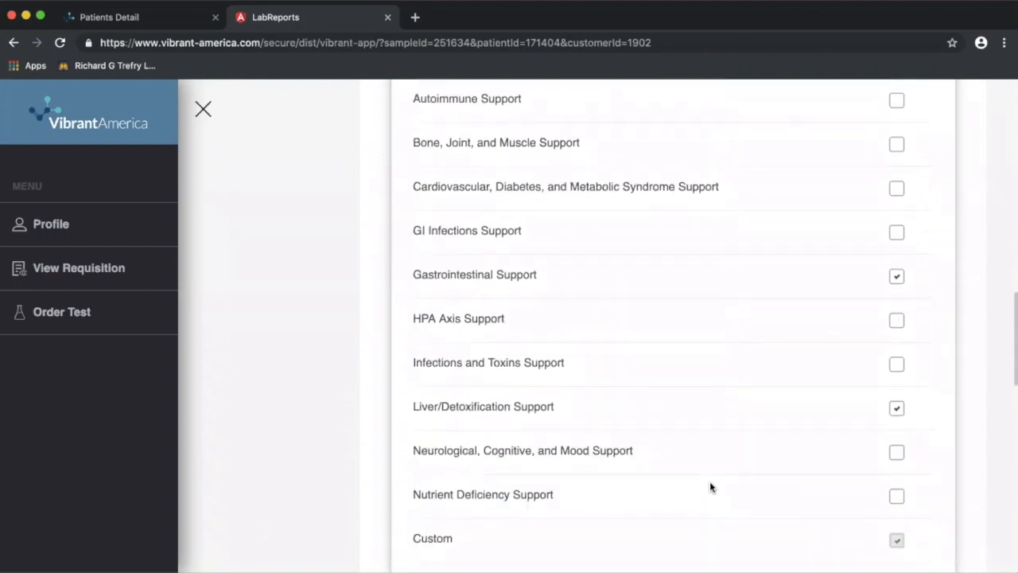
pyautogui.scroll(2, 711, 487)
pyautogui.scroll(-8, 731, 473)
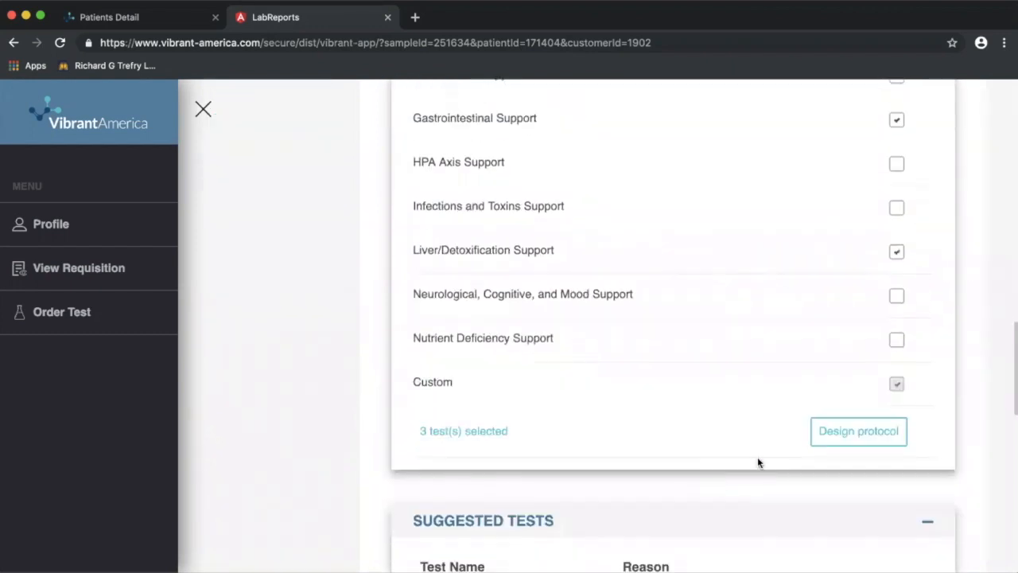
pyautogui.click(858, 432)
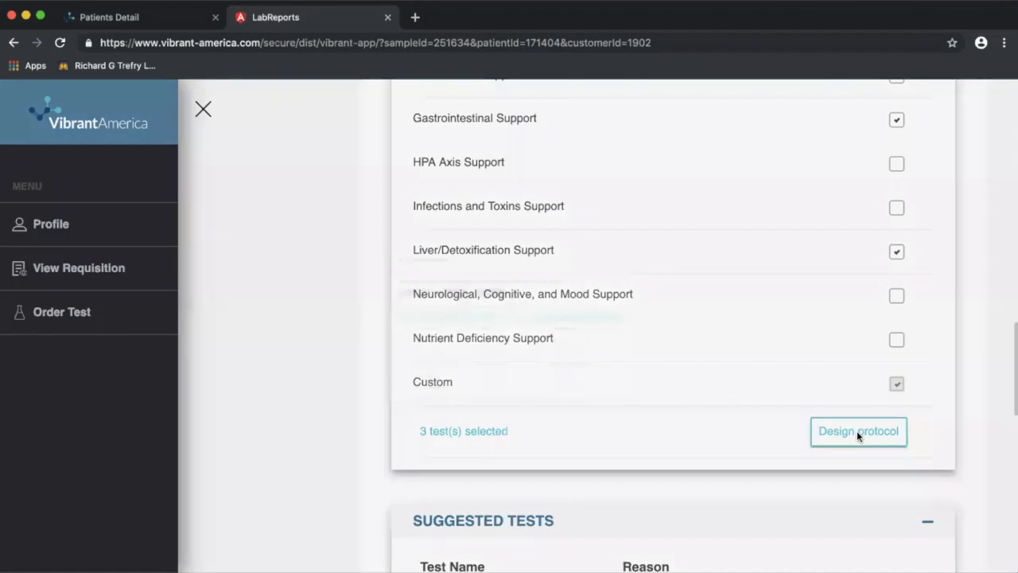
# Review the Supplement Recommendation tables and the Brand column filter options.
pyautogui.scroll(-2, 810, 334)
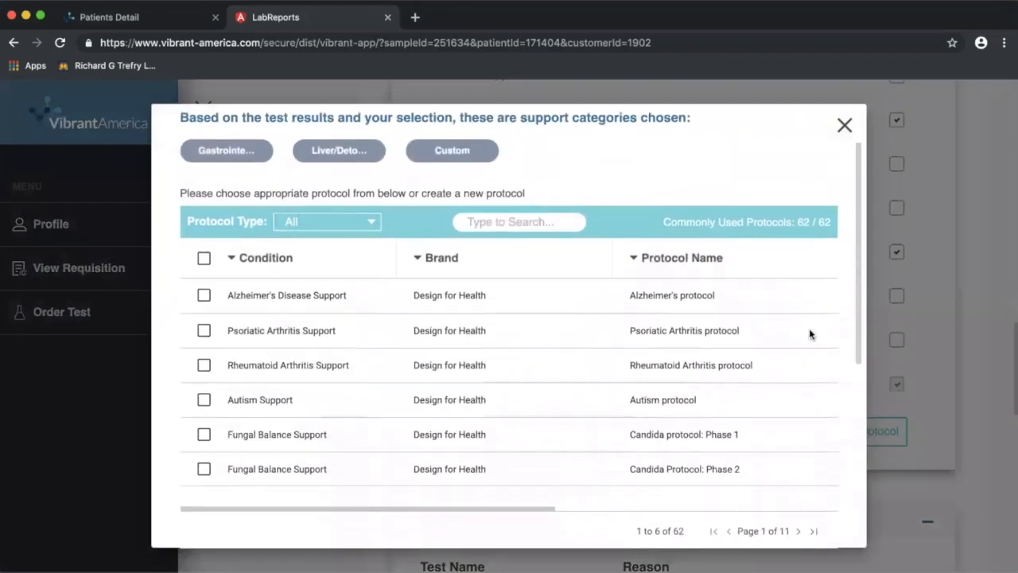
pyautogui.click(416, 252)
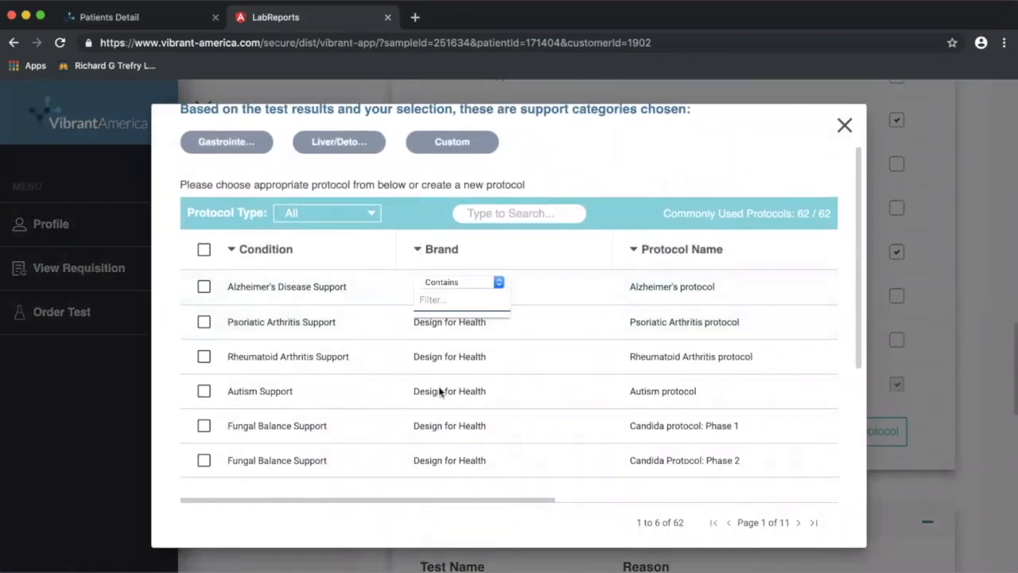
pyautogui.click(538, 258)
pyautogui.scroll(-4, 477, 358)
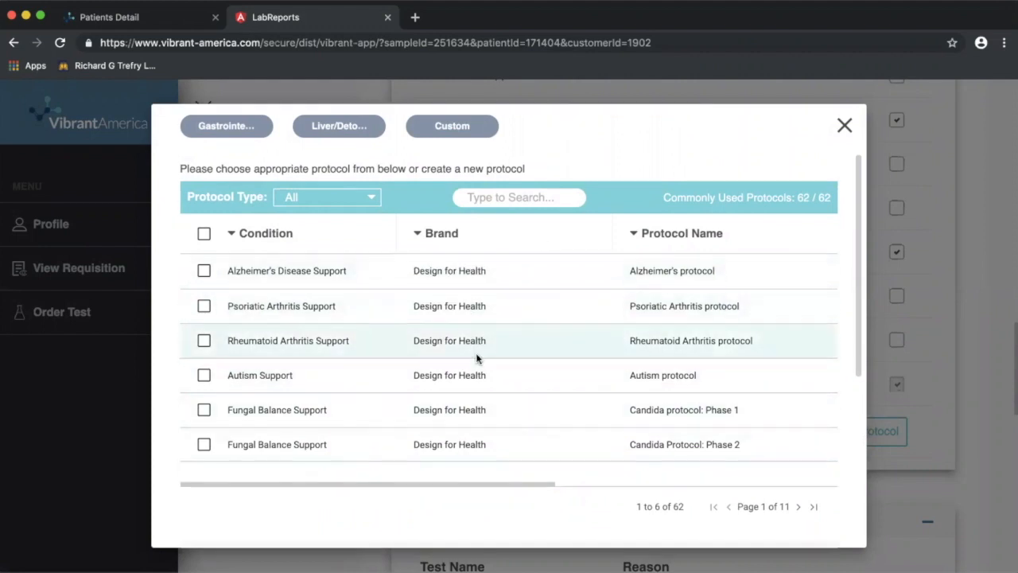
pyautogui.scroll(4, 476, 358)
# Search protocols for 'intestinal' and add the Intestinal Permeability Support protocol.
pyautogui.click(519, 200)
pyautogui.write('intestinal')
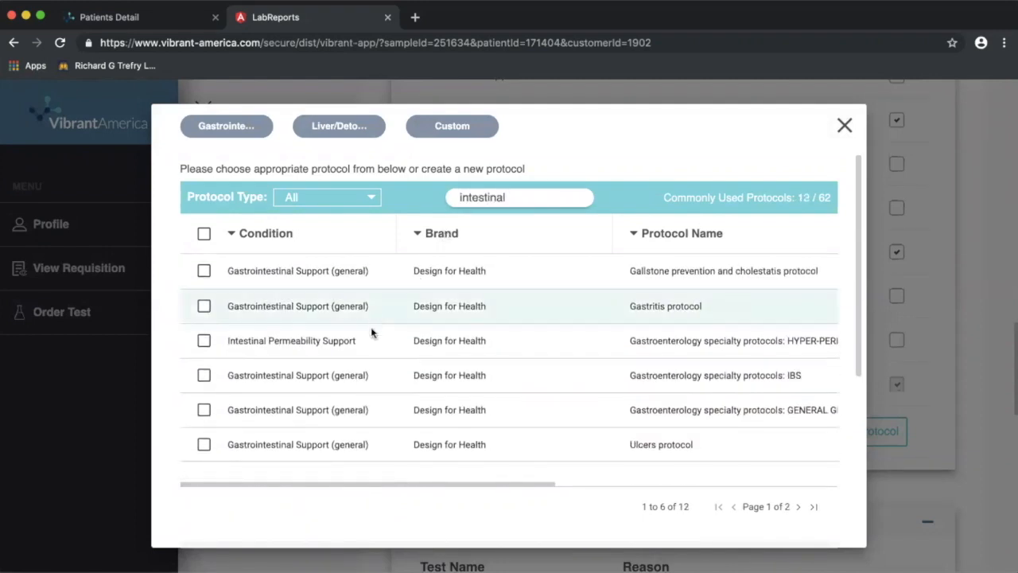
pyautogui.click(204, 342)
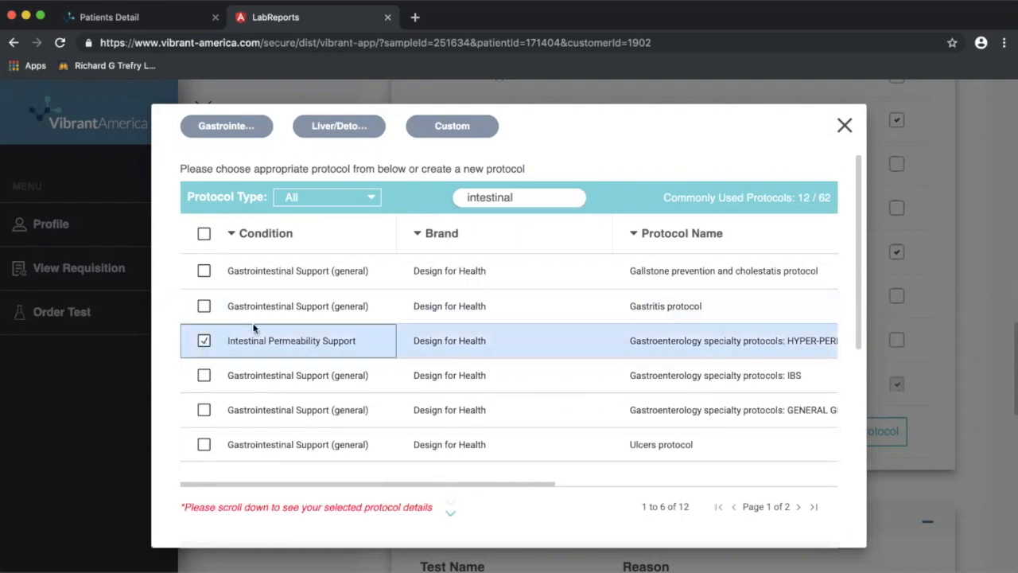
pyautogui.scroll(-5, 585, 471)
pyautogui.scroll(-2, 584, 472)
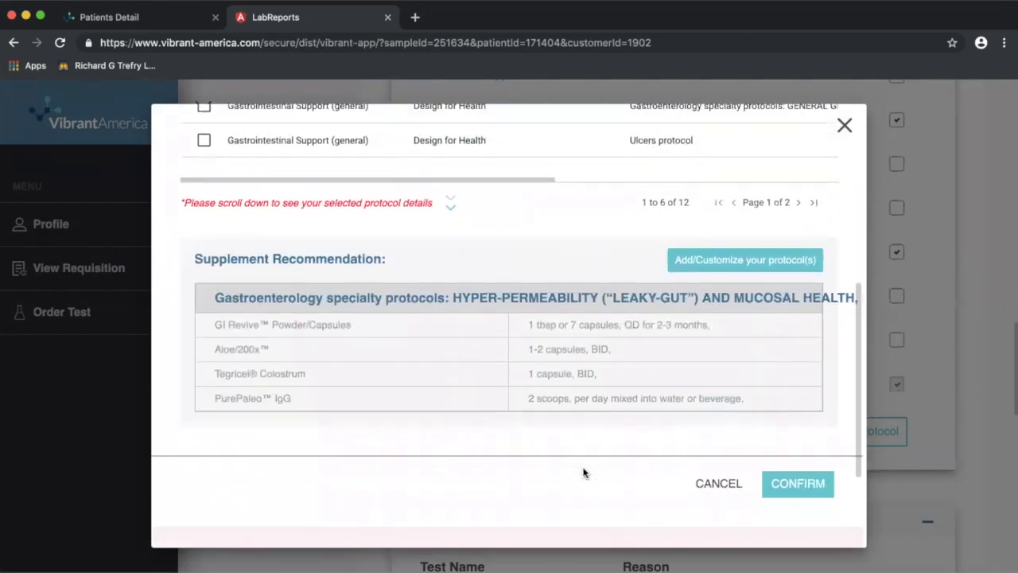
pyautogui.scroll(1, 512, 321)
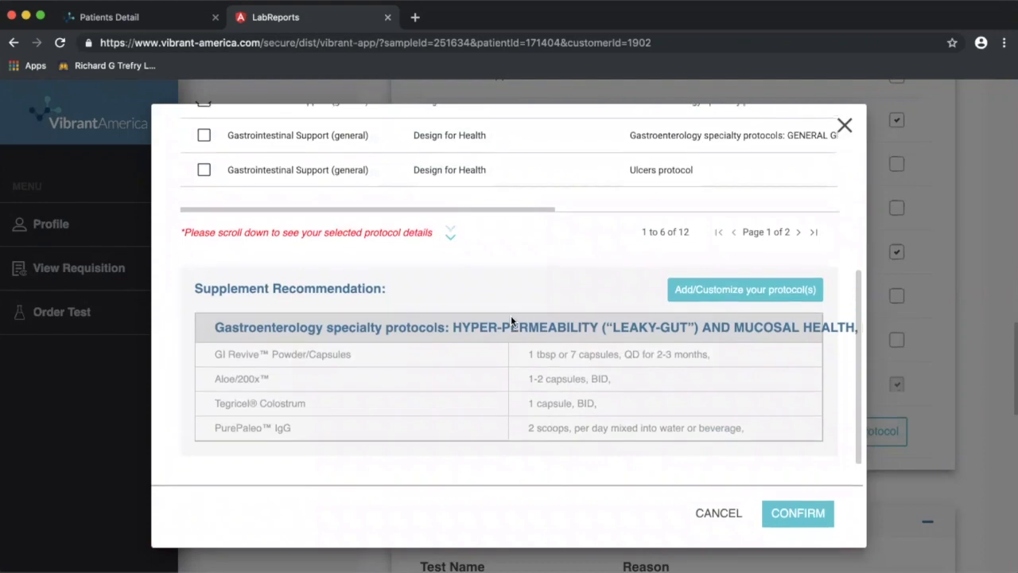
pyautogui.scroll(-1, 512, 320)
pyautogui.scroll(3, 511, 321)
pyautogui.scroll(5, 510, 320)
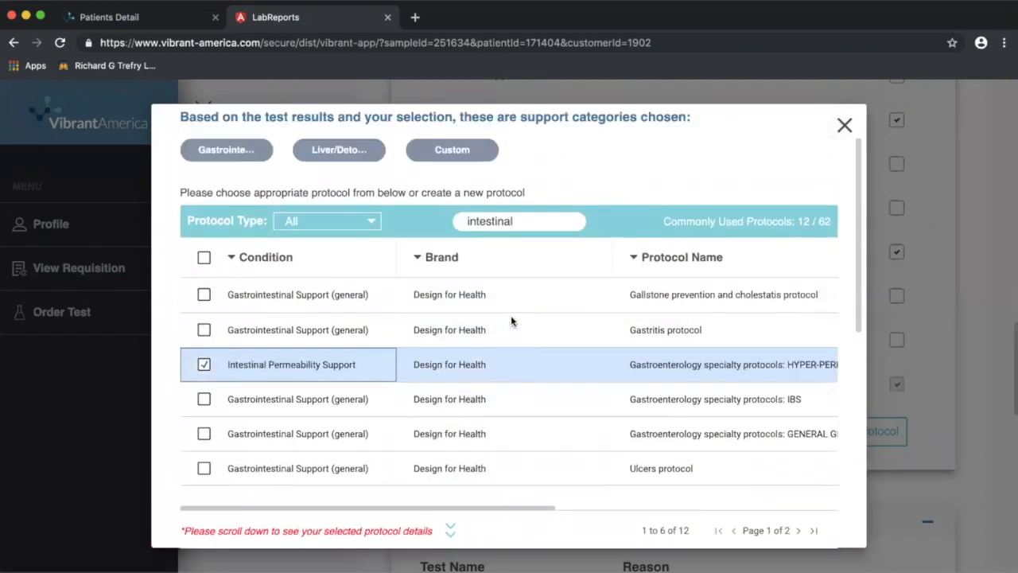
# Search protocols for 'detox' and add the Phase 5 Promote Detoxification and Elimination protocol.
pyautogui.doubleClick(518, 222)
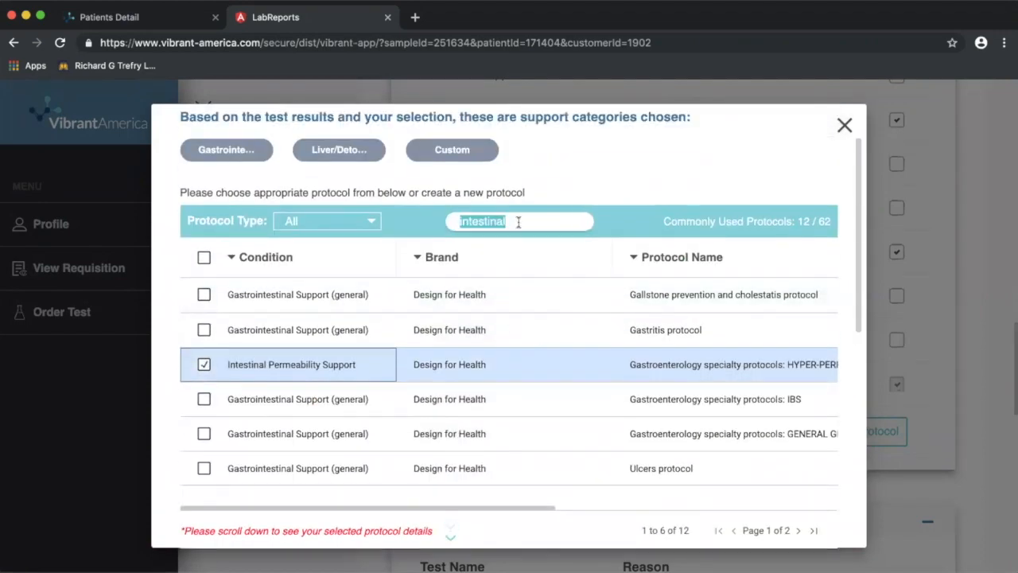
pyautogui.write('detox')
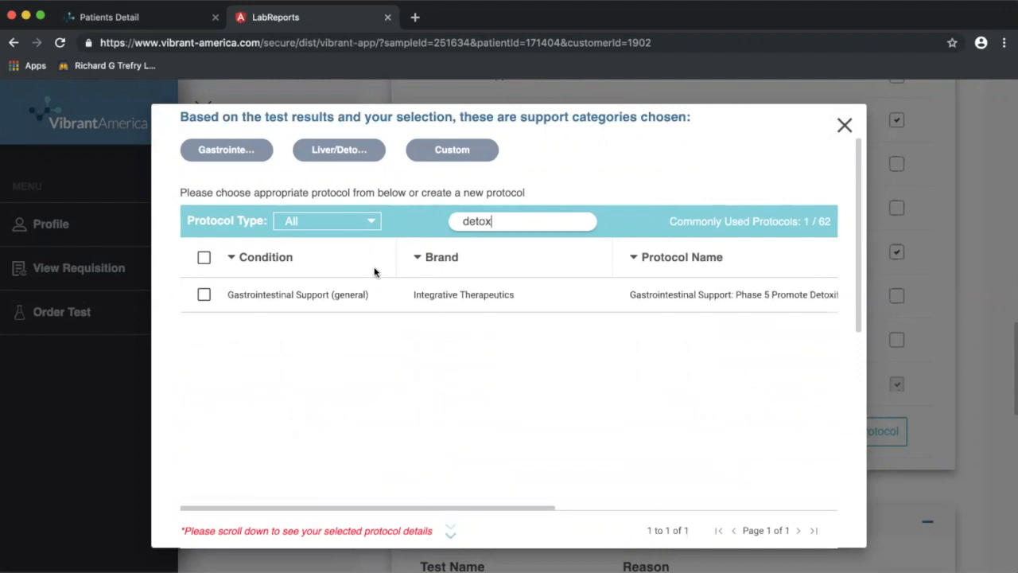
pyautogui.click(204, 295)
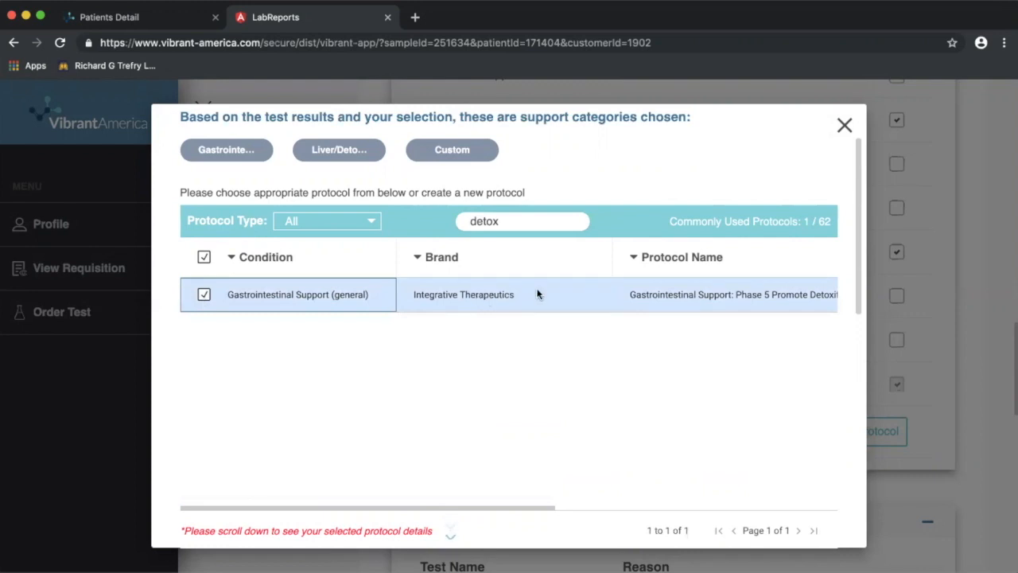
pyautogui.scroll(-2, 474, 358)
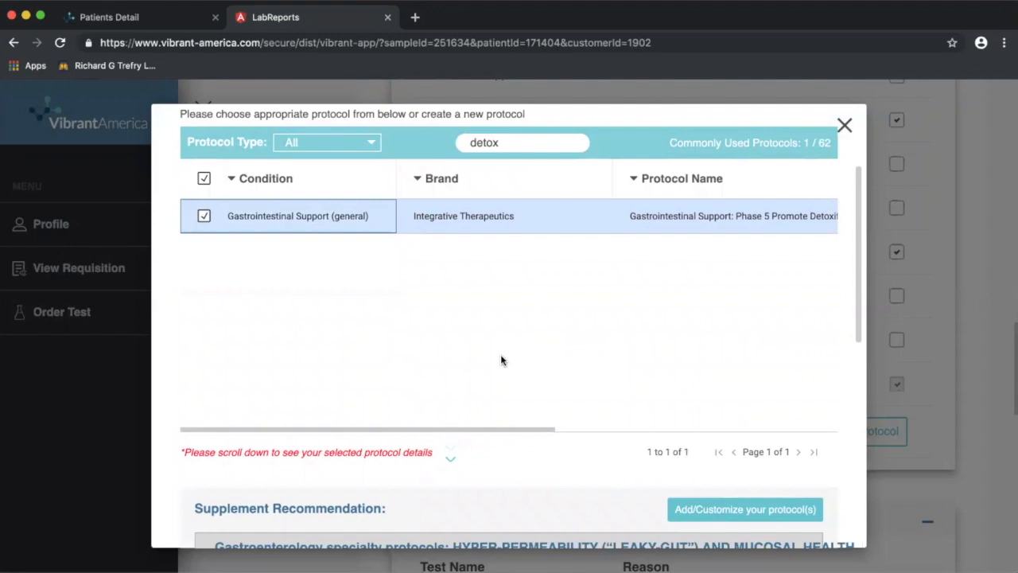
pyautogui.scroll(-1, 569, 307)
pyautogui.scroll(-8, 569, 307)
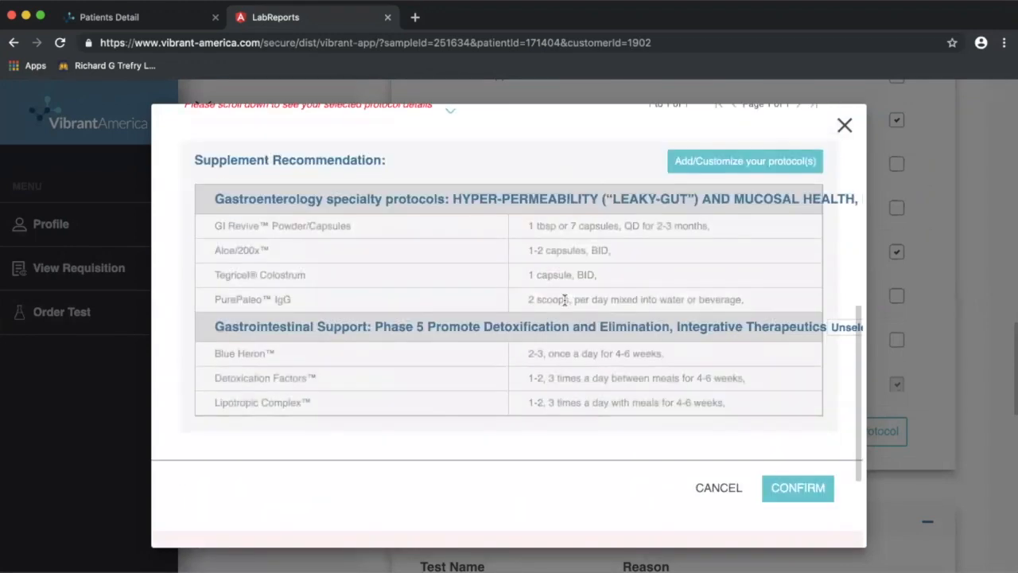
pyautogui.scroll(6, 478, 357)
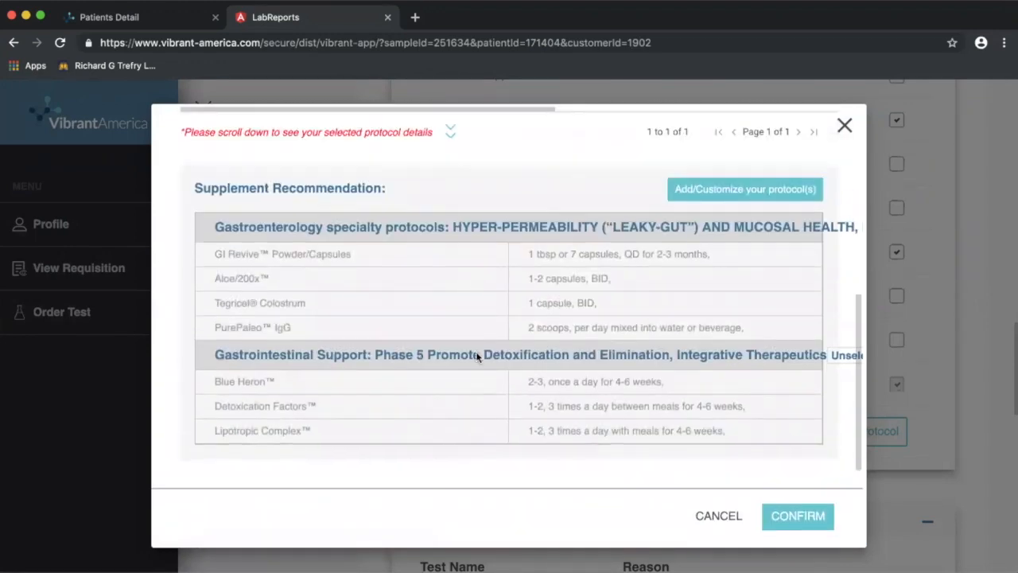
pyautogui.scroll(-5, 564, 230)
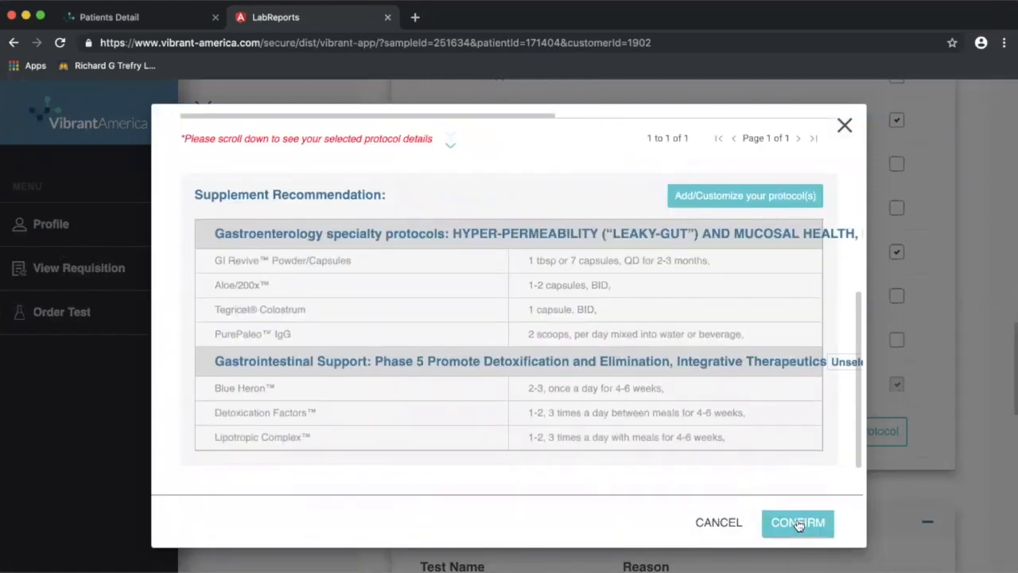
# Add a new custom protocol based on the Brain health protocol template.
pyautogui.click(738, 198)
pyautogui.scroll(-3, 513, 354)
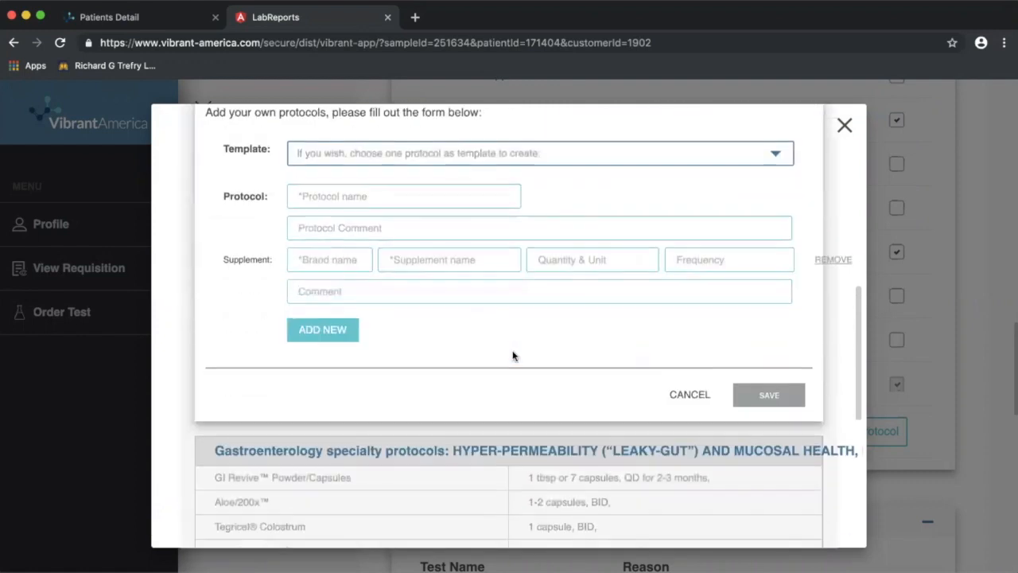
pyautogui.scroll(1, 514, 356)
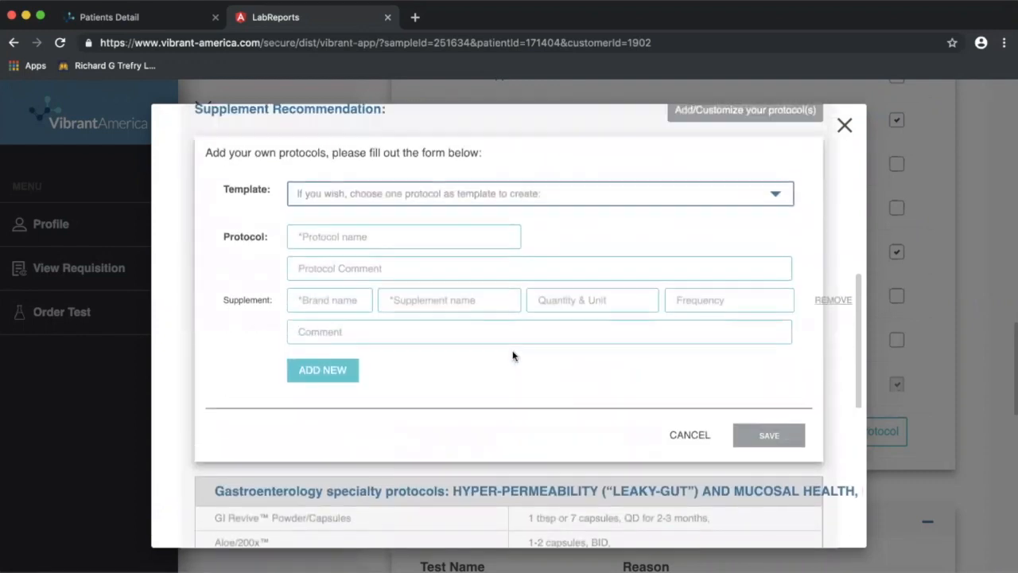
pyautogui.click(425, 198)
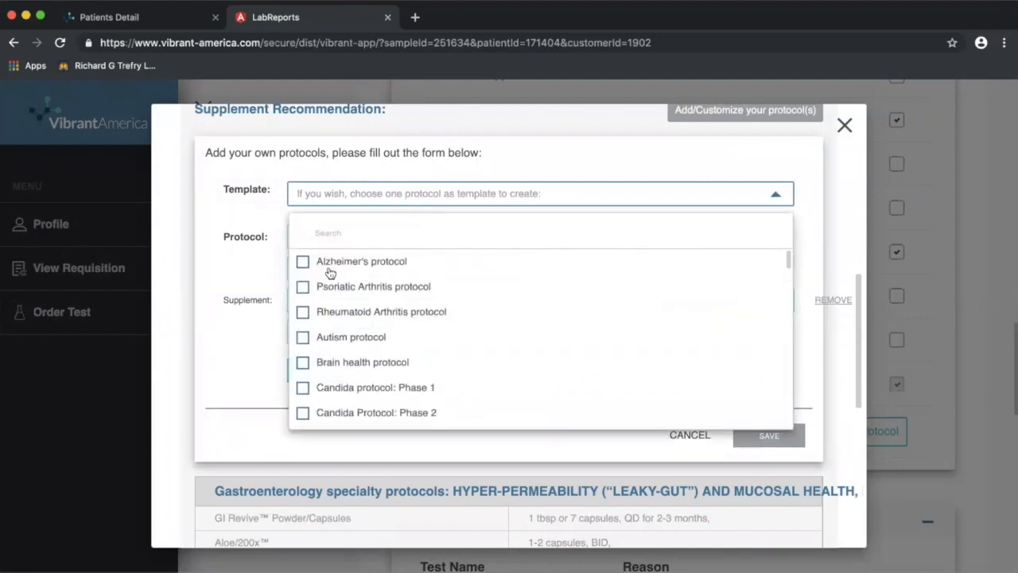
pyautogui.click(302, 362)
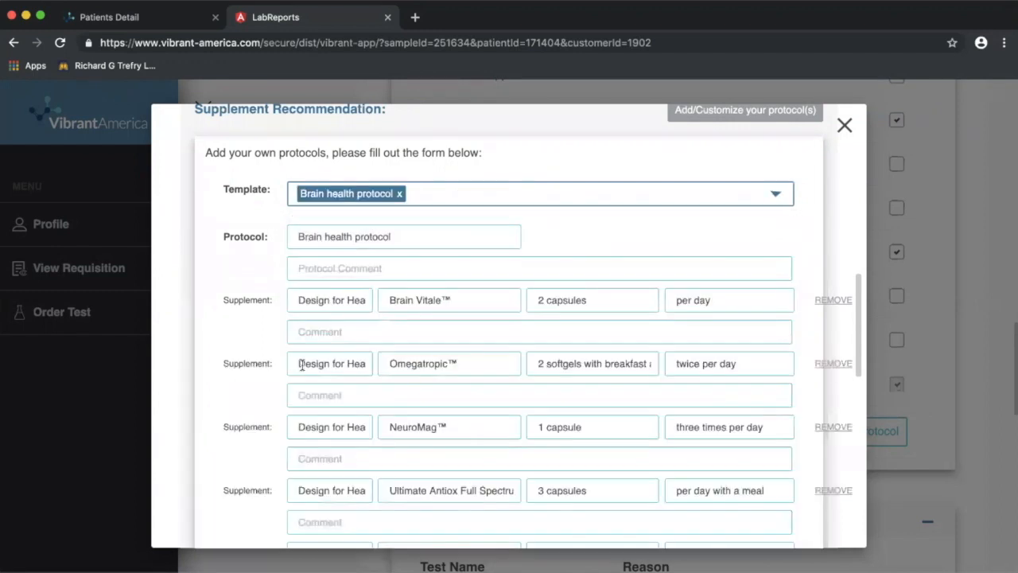
# Enter the protocol comment 'take, between meals up to 3 x'.
pyautogui.scroll(-1, 396, 260)
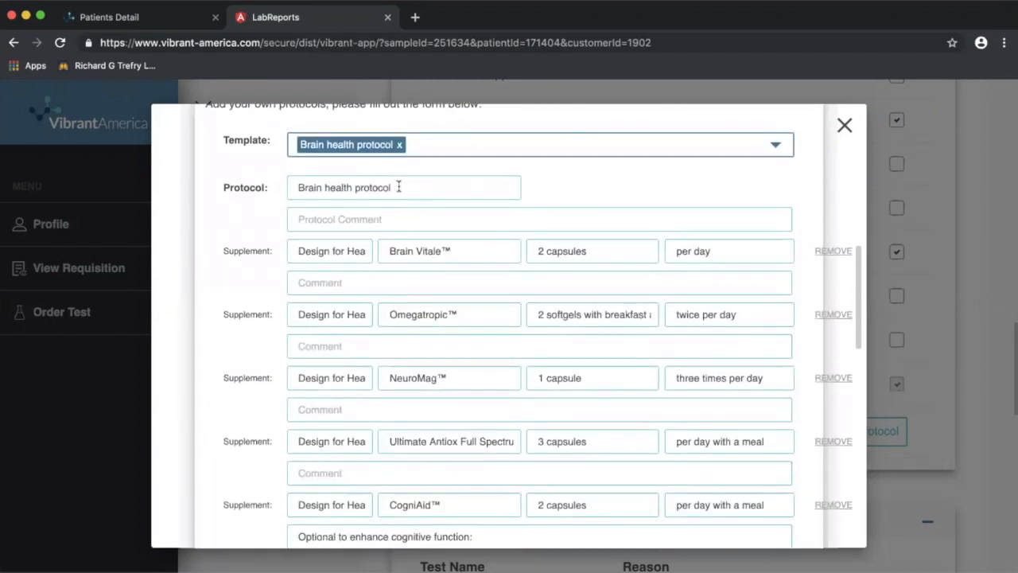
pyautogui.click(351, 217)
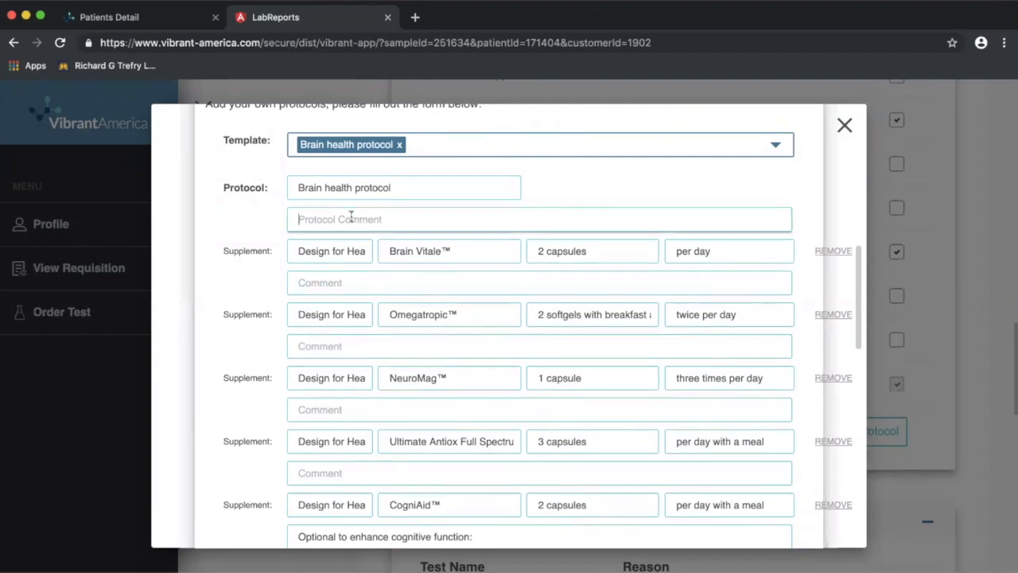
pyautogui.write('take daily')
pyautogui.write(', ')
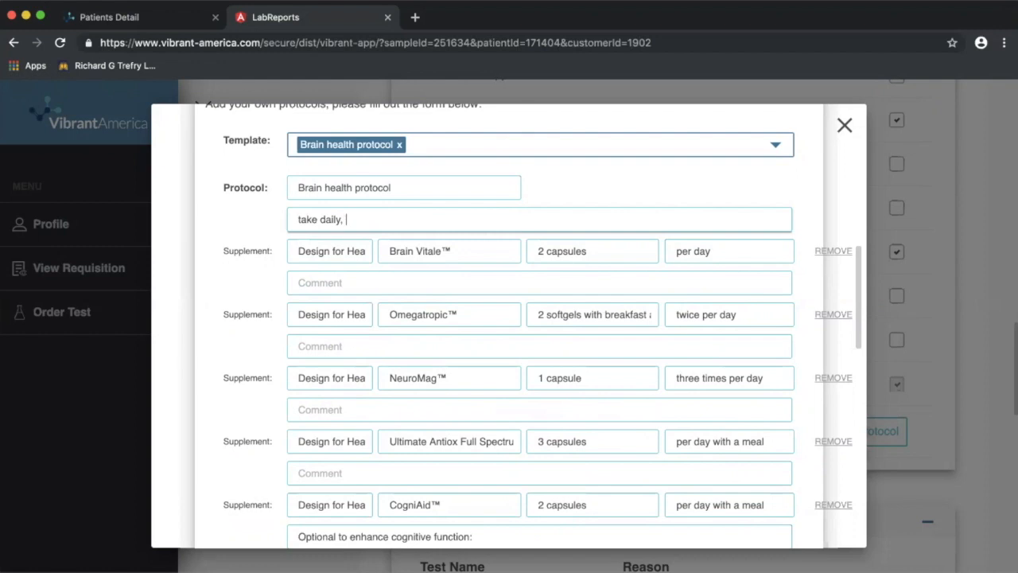
pyautogui.write('between meals up to 3 x')
# Set the first row to Metagenics Supplement, 1 capsule, 3 times per day, 'take with food'.
pyautogui.click(342, 253)
pyautogui.tripleClick(342, 253)
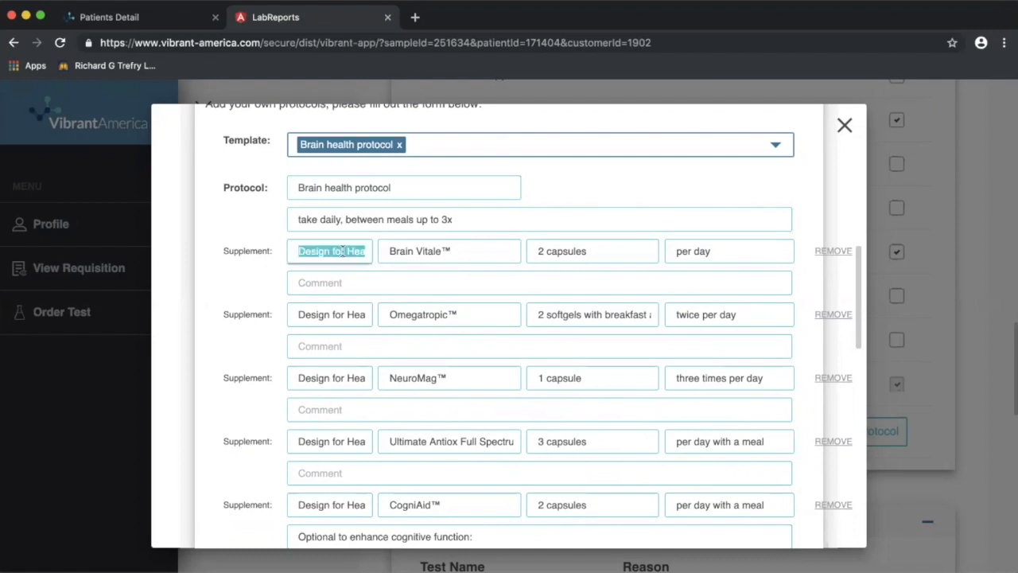
pyautogui.write('Metag')
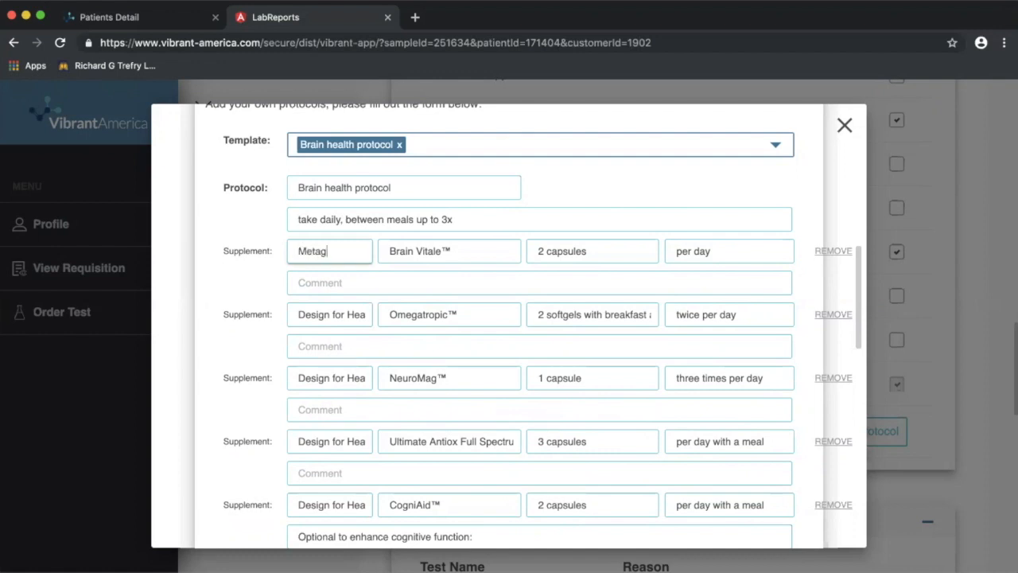
pyautogui.write('enics')
pyautogui.press('Tab')
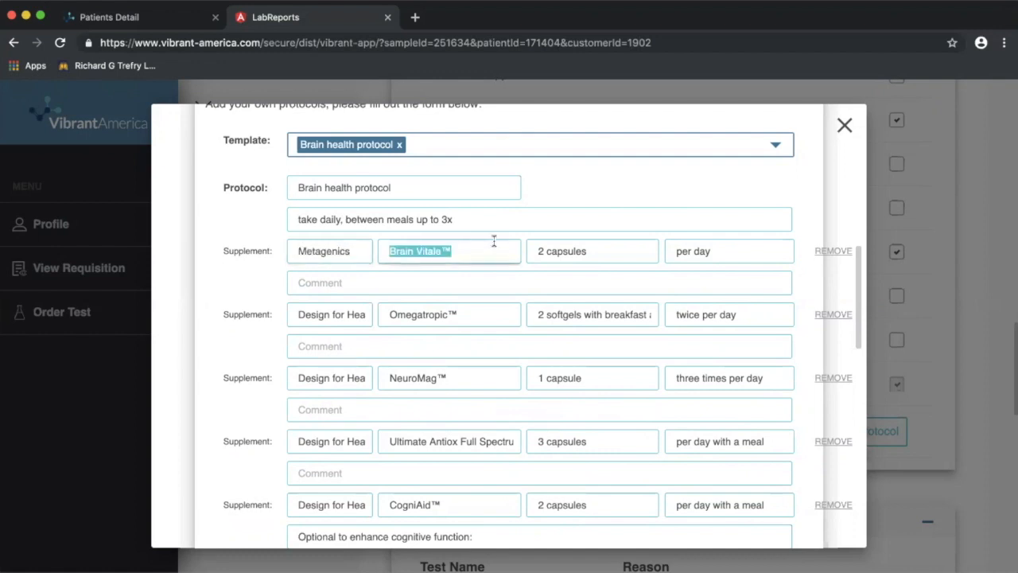
pyautogui.write('Supplement')
pyautogui.press('Tab')
pyautogui.write('1 ')
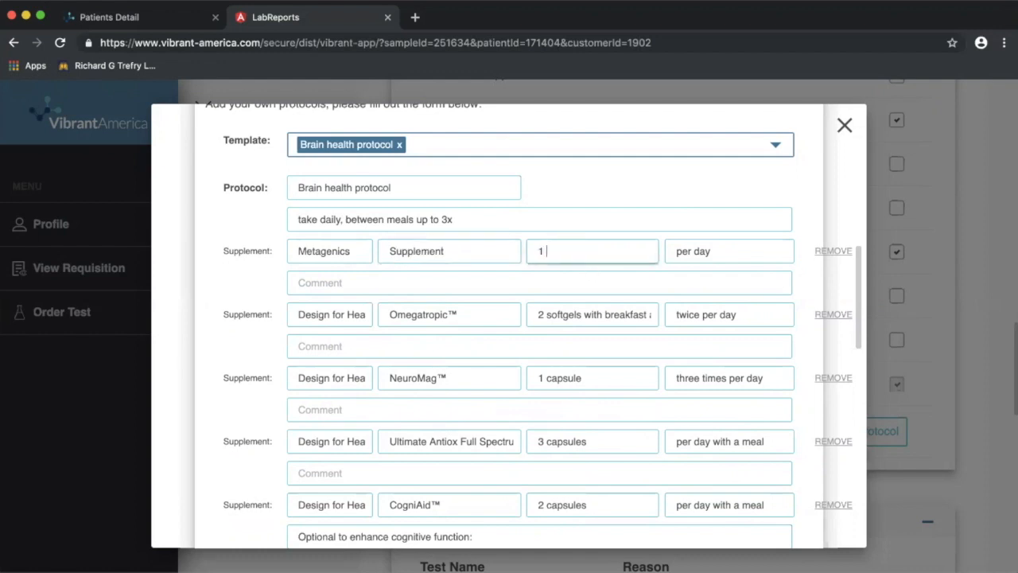
pyautogui.write('capsule')
pyautogui.press('Tab')
pyautogui.write('3 tim')
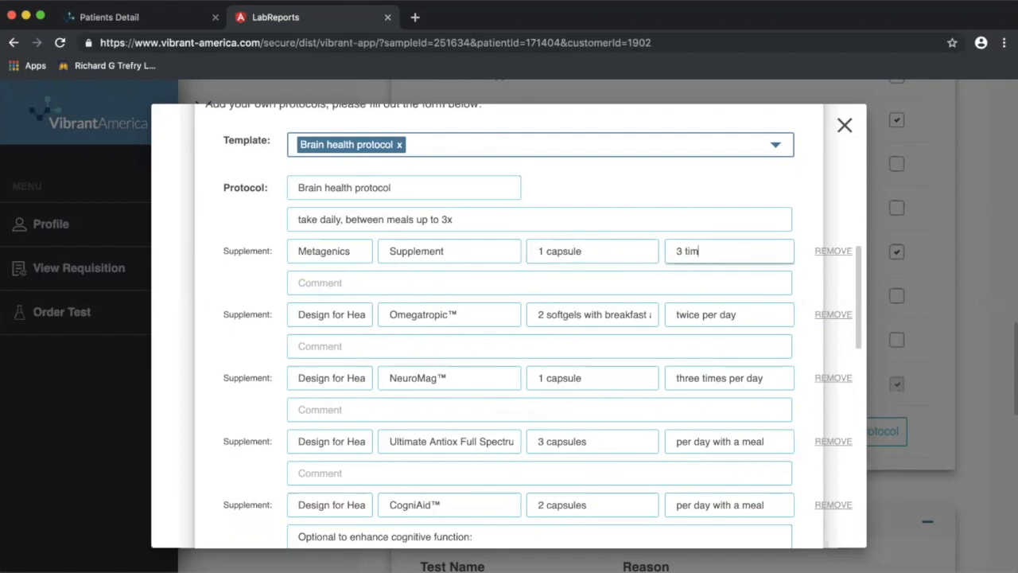
pyautogui.write('es per day')
pyautogui.click(468, 288)
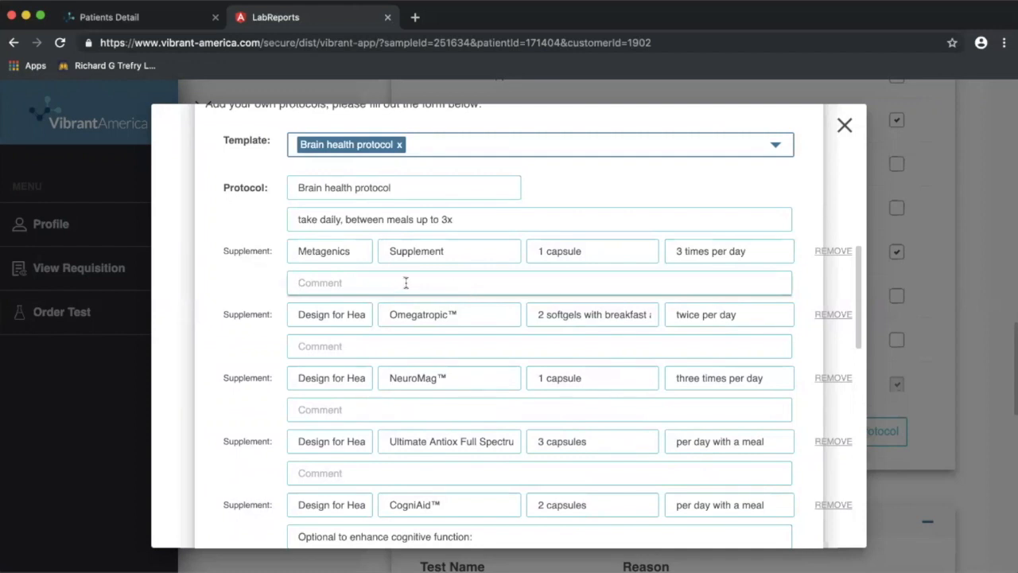
pyautogui.write('take with food')
# Remove the remaining template supplements (Omegatropic, NeuroMag, CogniAid, etc.) and save the protocol.
pyautogui.click(830, 317)
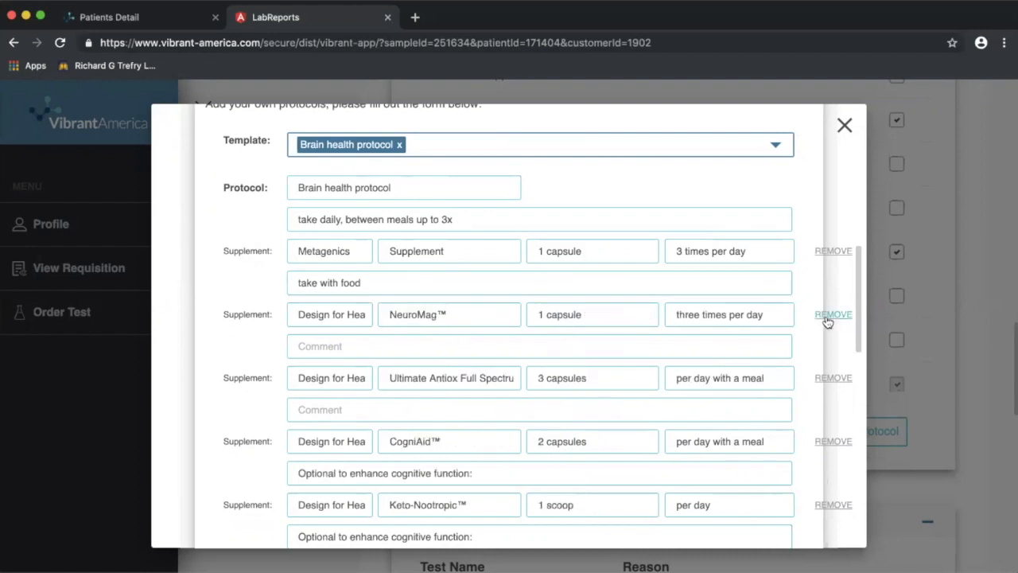
pyautogui.click(830, 317)
pyautogui.click(831, 316)
pyautogui.click(831, 317)
pyautogui.click(830, 317)
pyautogui.click(830, 317)
pyautogui.click(831, 316)
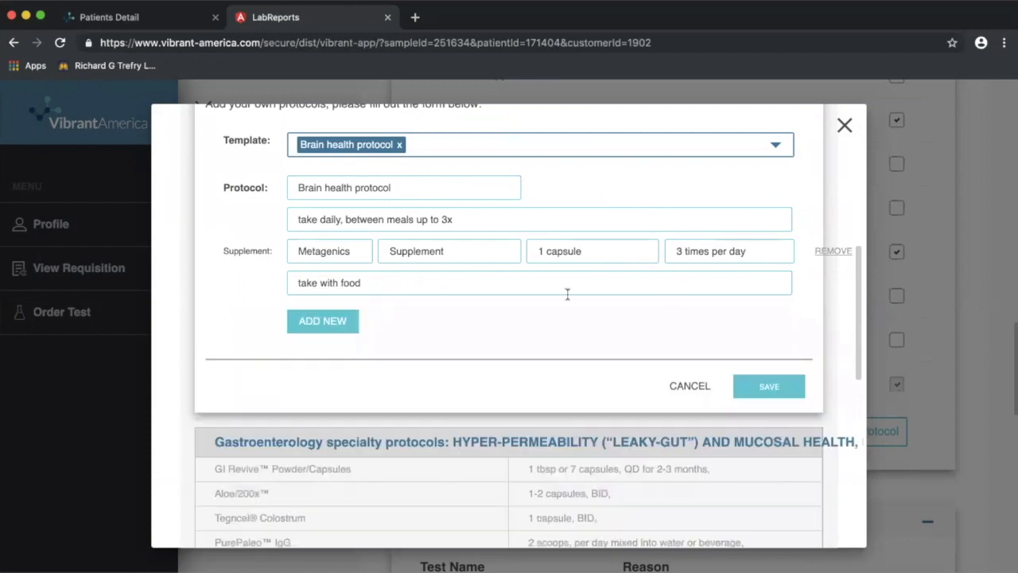
pyautogui.scroll(-3, 478, 330)
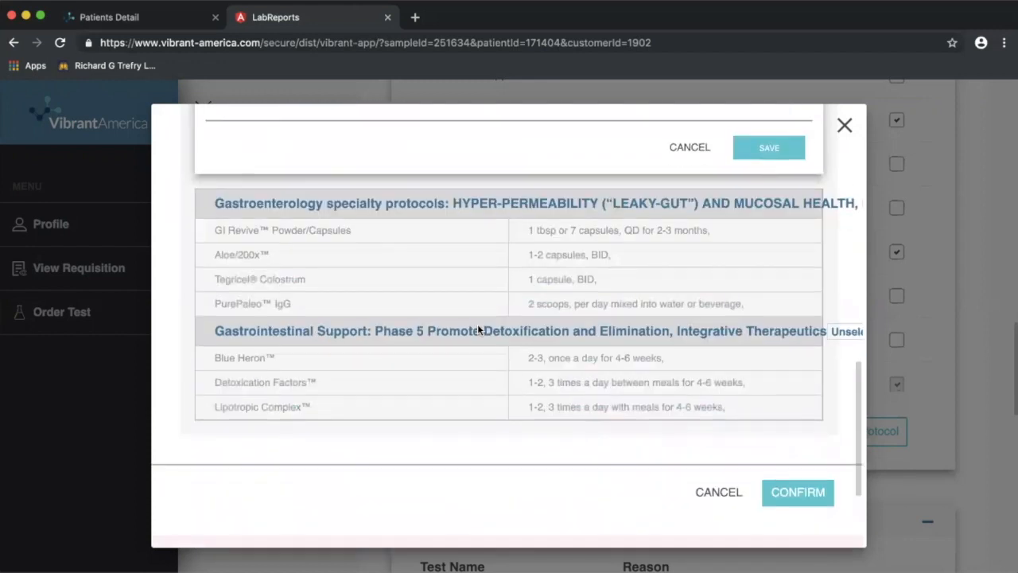
pyautogui.scroll(3, 639, 393)
pyautogui.click(773, 357)
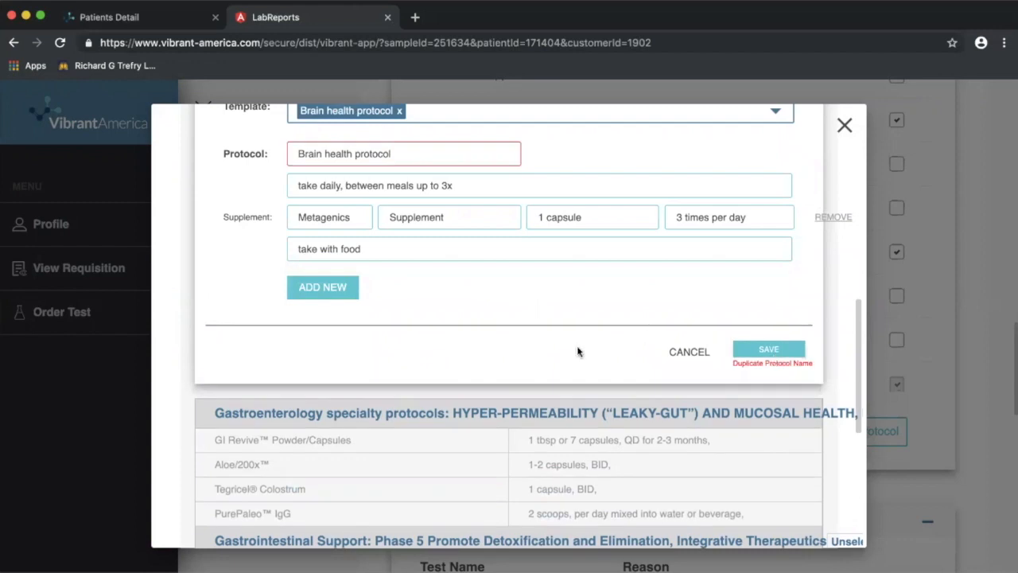
# Append the patient's name to the protocol name and save it.
pyautogui.scroll(2, 577, 345)
pyautogui.doubleClick(430, 286)
pyautogui.click(430, 286)
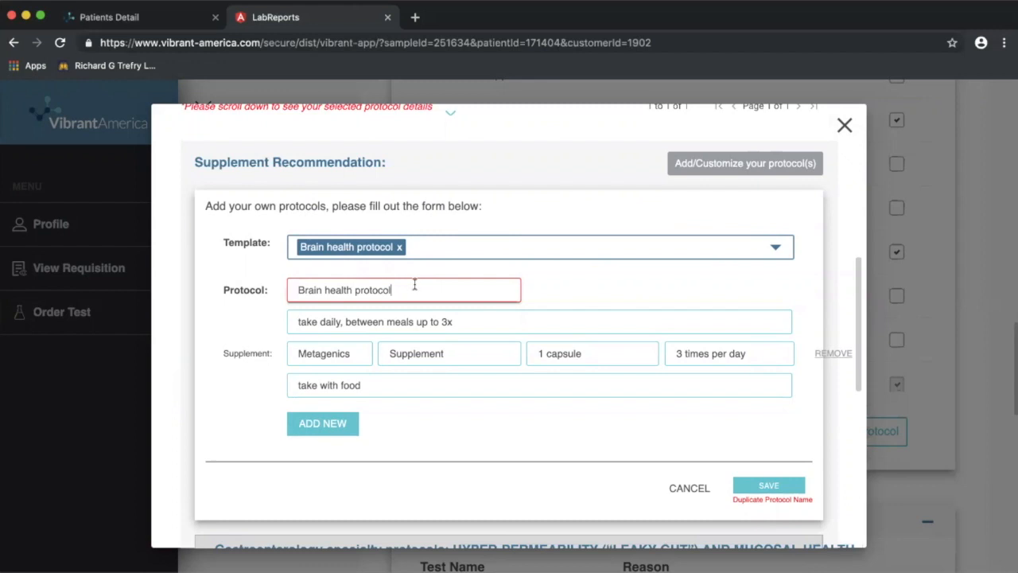
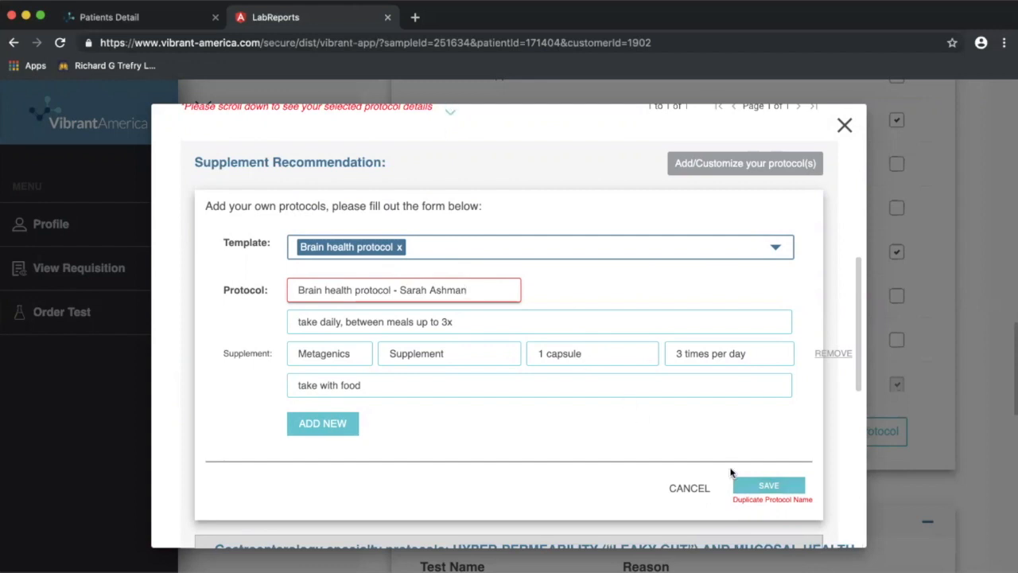
pyautogui.click(772, 487)
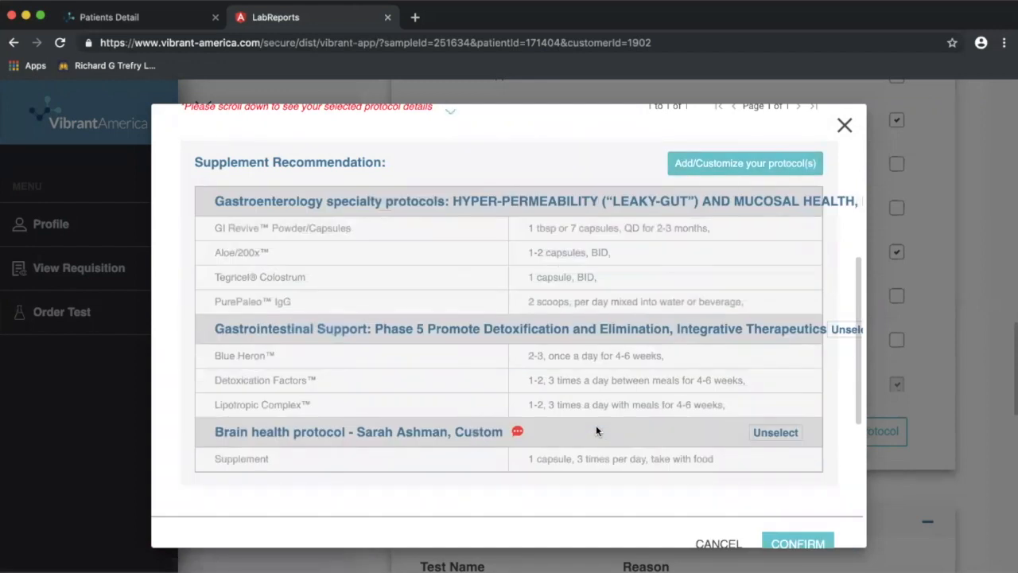
# Review the three selected protocols and the Disclaimer, then confirm them.
pyautogui.scroll(-3, 487, 357)
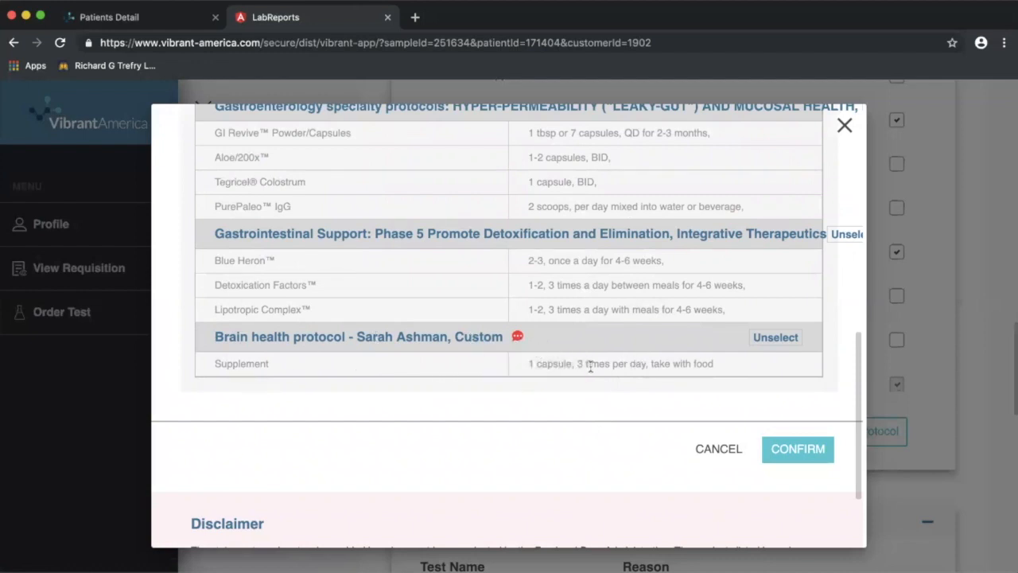
pyautogui.scroll(2, 502, 387)
pyautogui.scroll(-3, 502, 388)
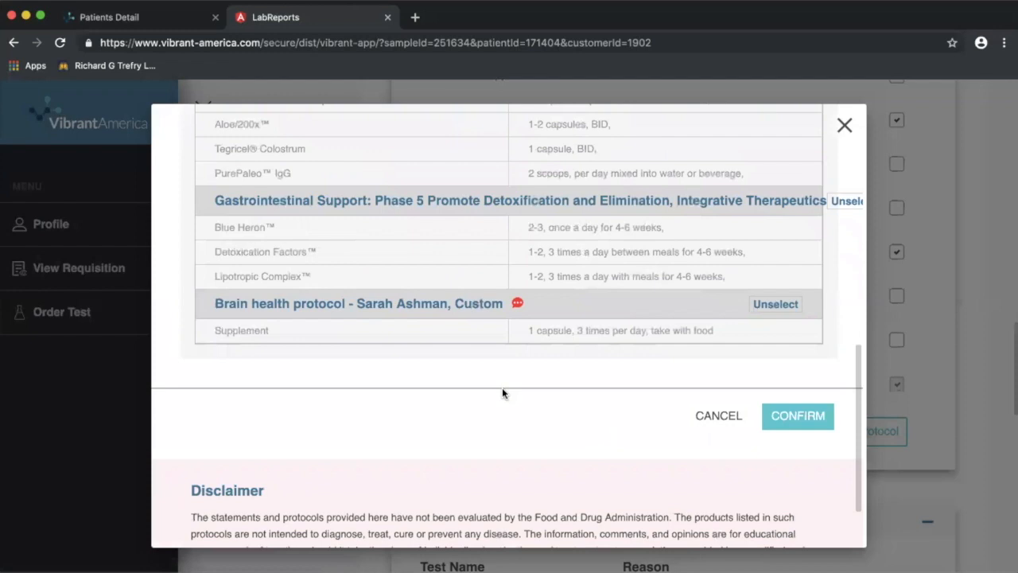
pyautogui.scroll(-2, 685, 390)
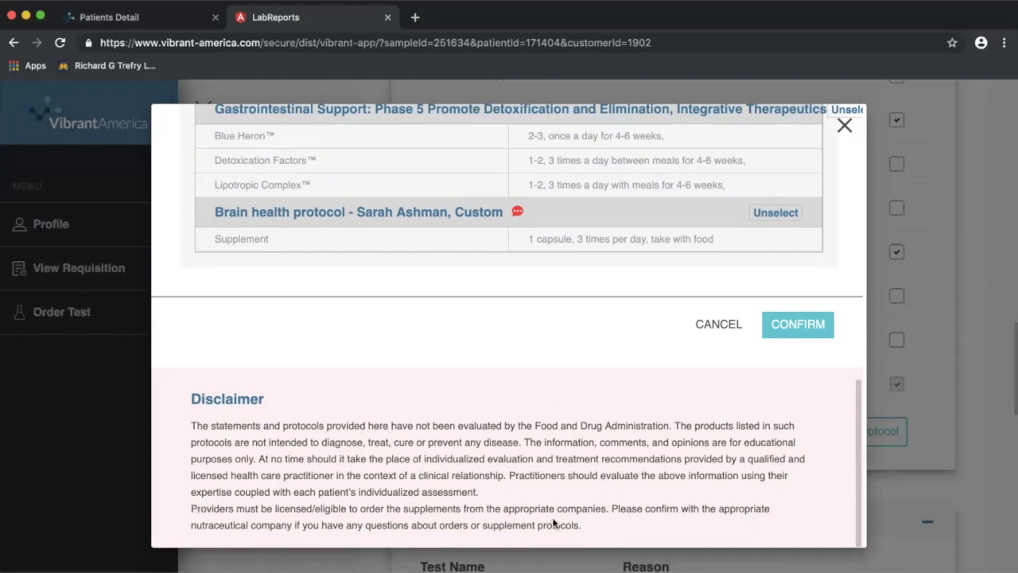
pyautogui.click(798, 324)
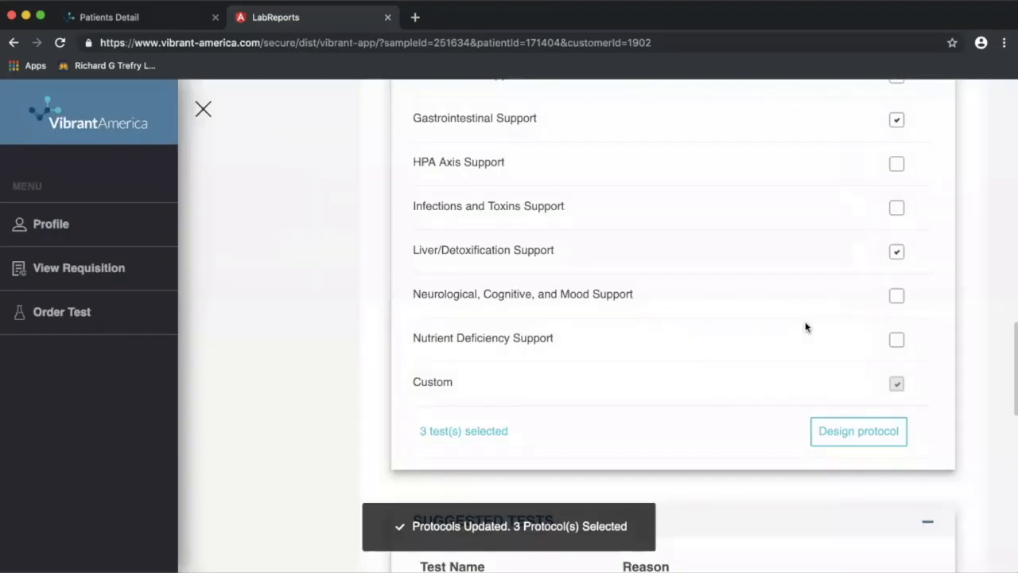
pyautogui.scroll(-5, 805, 327)
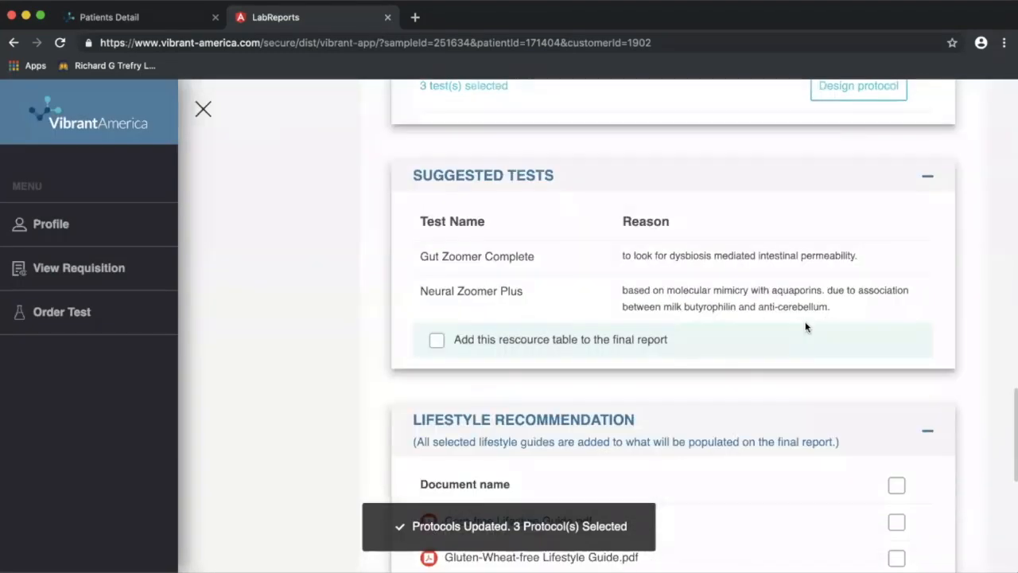
pyautogui.scroll(9, 349, 302)
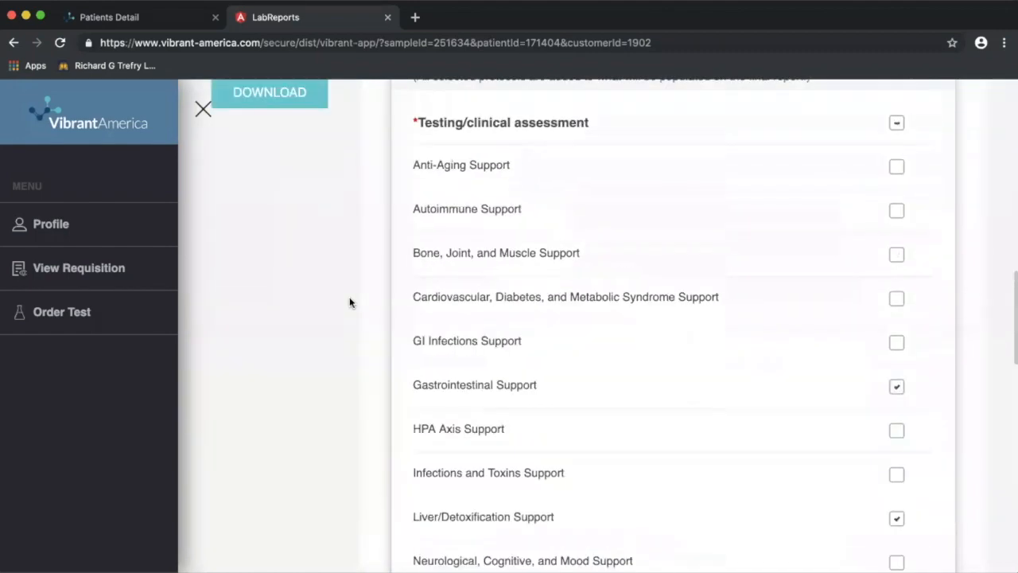
pyautogui.scroll(5, 350, 302)
pyautogui.scroll(3, 261, 282)
pyautogui.scroll(-6, 261, 282)
pyautogui.scroll(1, 589, 289)
pyautogui.scroll(-8, 589, 288)
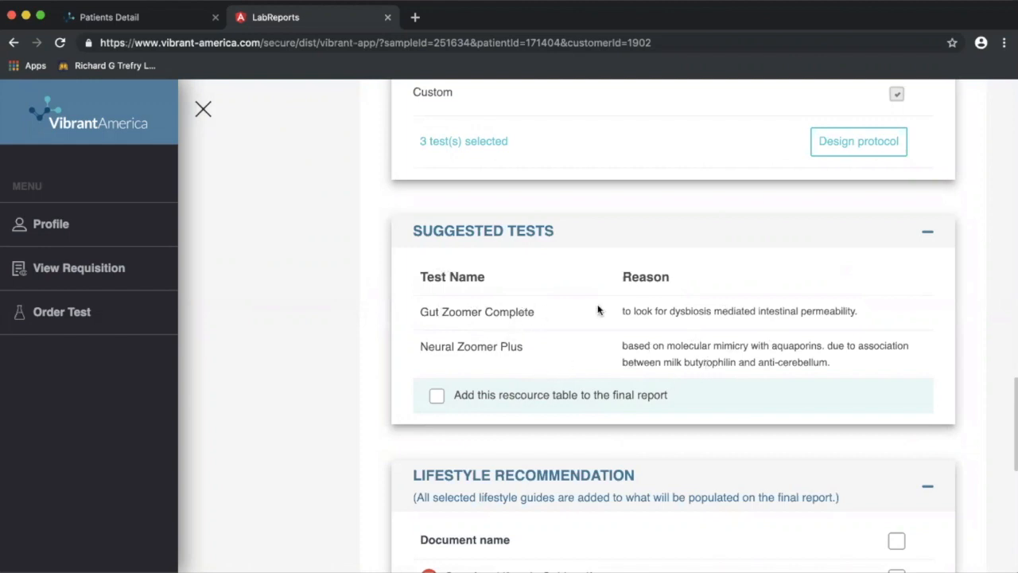
pyautogui.doubleClick(626, 312)
pyautogui.click(567, 294)
# Include the suggested tests table plus the Corn-free and Lectin-free Lifestyle Guides in the report.
pyautogui.click(436, 396)
pyautogui.scroll(-5, 422, 399)
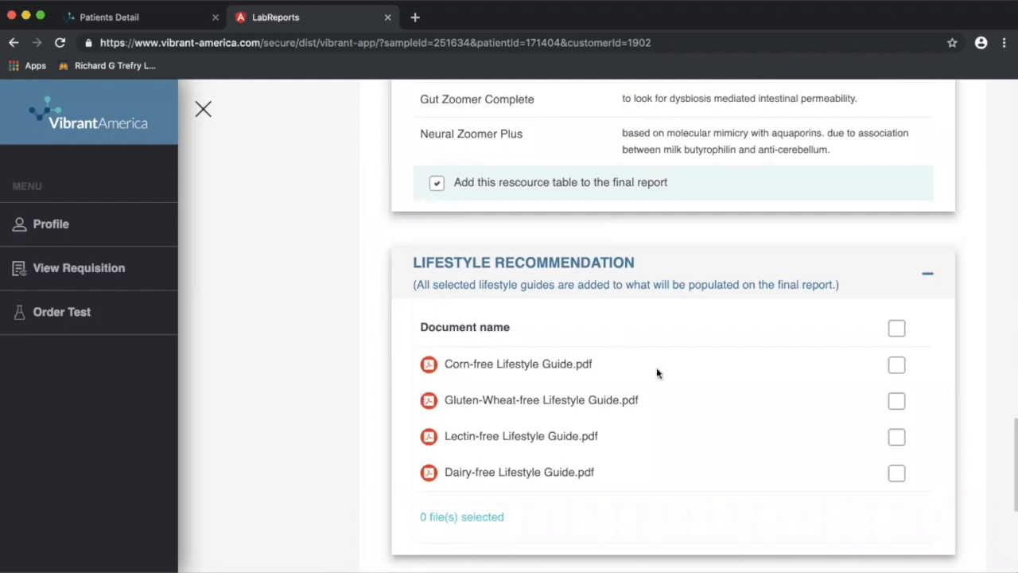
pyautogui.scroll(-2, 657, 373)
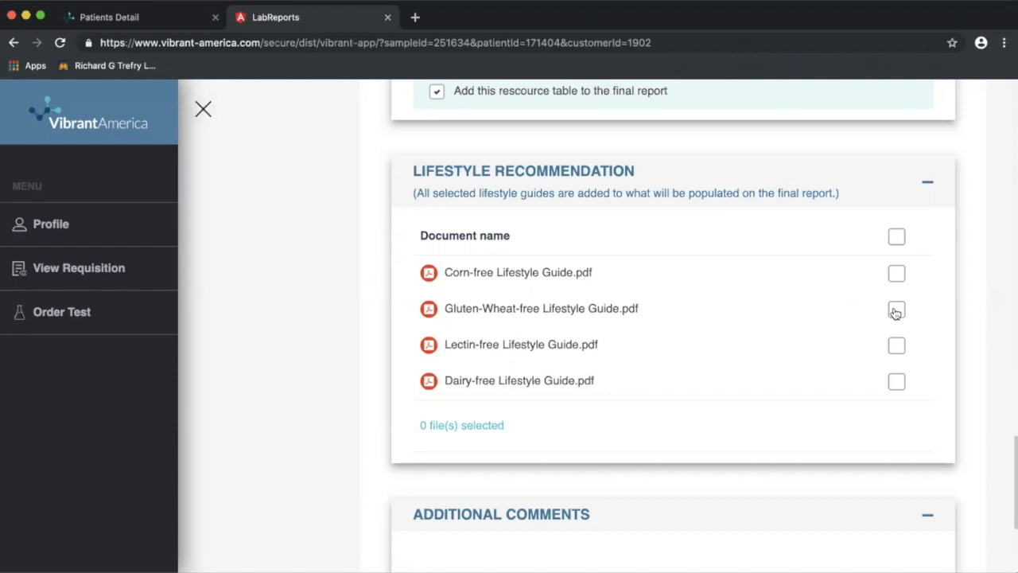
pyautogui.click(898, 274)
pyautogui.click(898, 348)
pyautogui.scroll(-3, 760, 446)
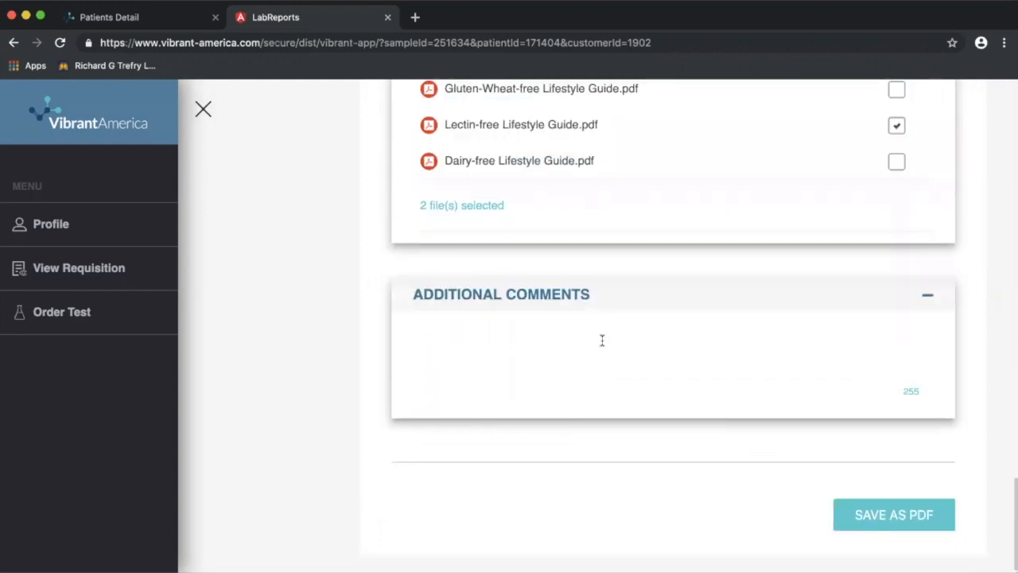
# Enter the comment lines 'Additional comments to the patient', 'Calorie prescription' and 'Exercise specifics.'.
pyautogui.write('Additional comments to the pa')
pyautogui.write('tient.')
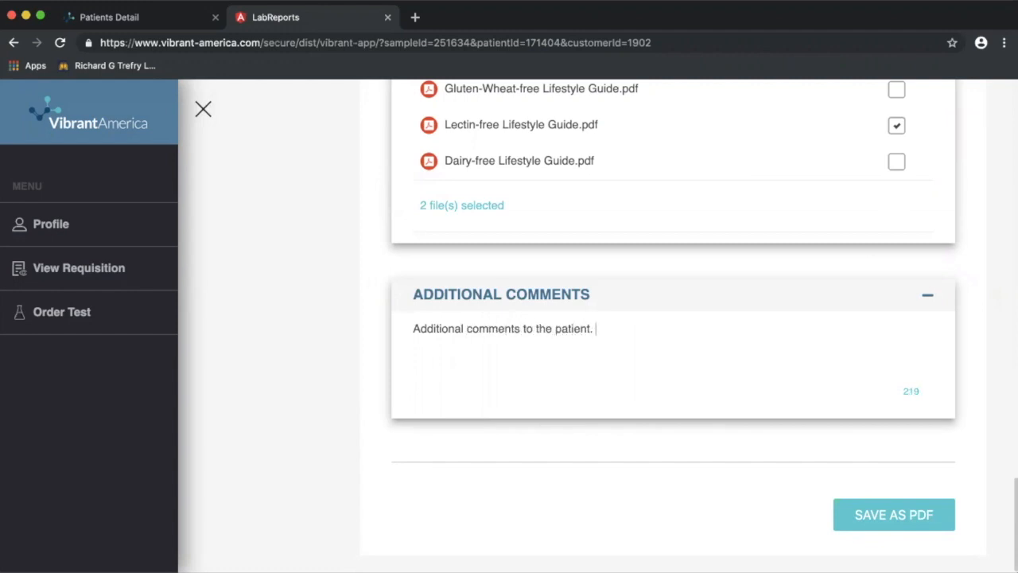
pyautogui.write('Calorie prescript')
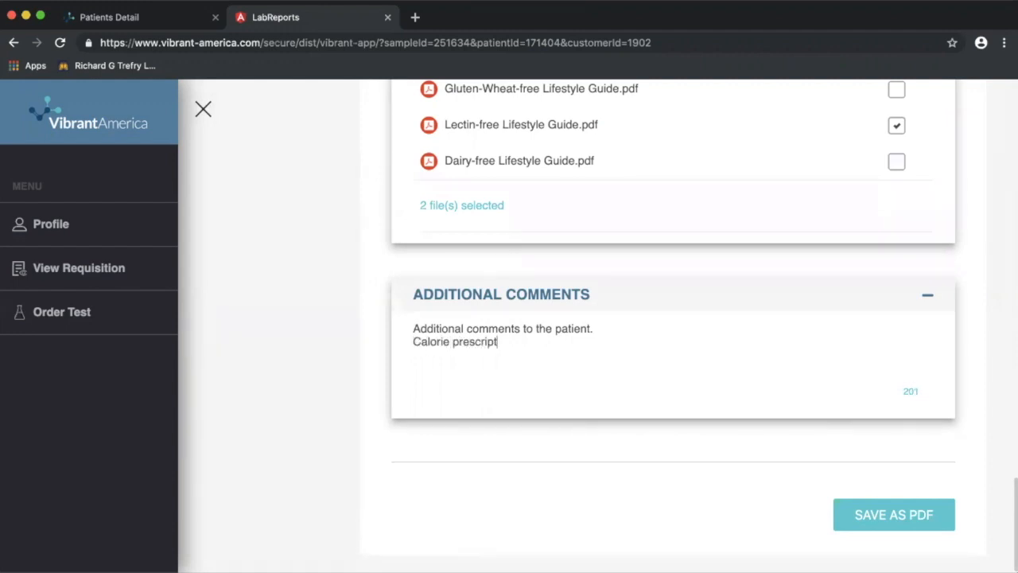
pyautogui.write('ionExercise specifics.')
pyautogui.press('Return')
# Add the final line 'Follow up with me in 30 days' and save the report as PDF.
pyautogui.write('Follow up with me ')
pyautogui.write('in 30 dayds')
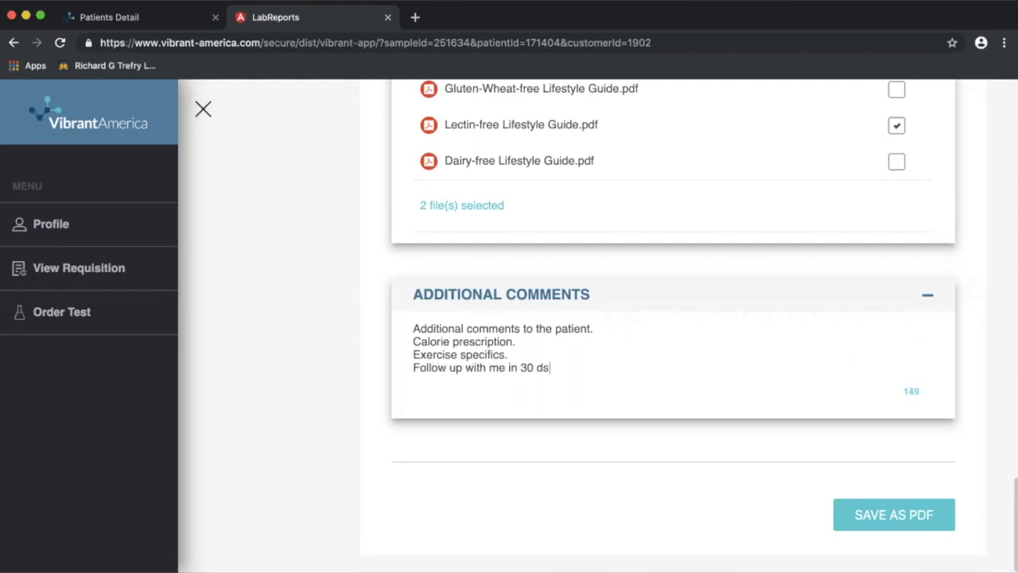
pyautogui.press('BackSpace')
pyautogui.press('BackSpace')
pyautogui.write('s')
pyautogui.click(894, 515)
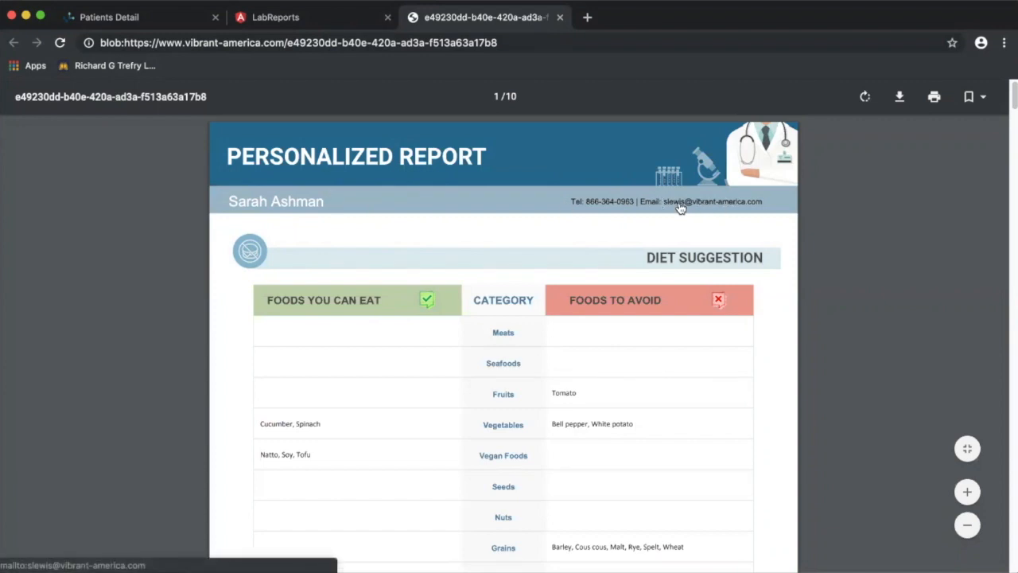
# Scroll the PDF from Diet Suggestion through Supplement Recommendation and Suggested Tests to Additional Comments.
pyautogui.scroll(-3, 521, 411)
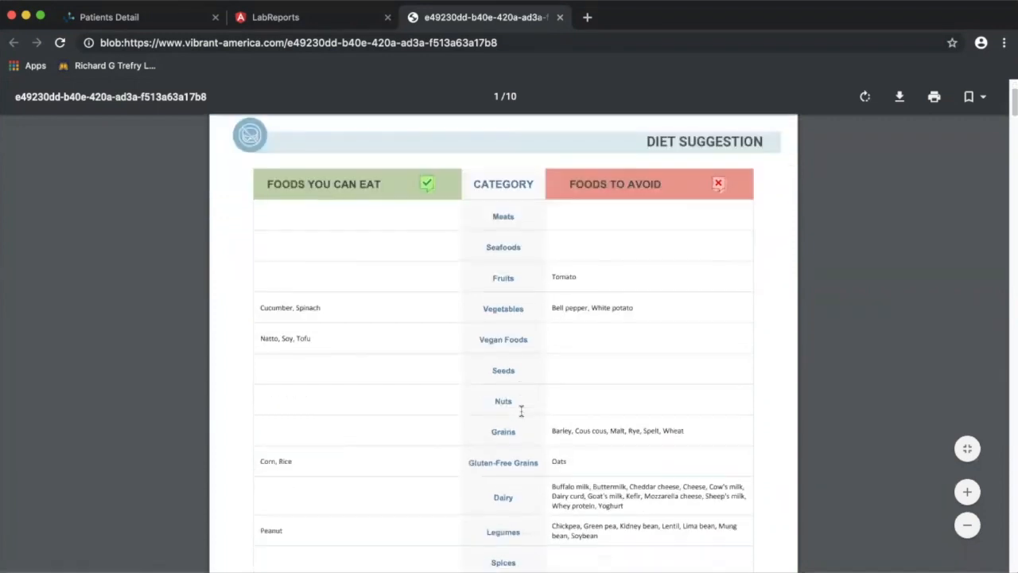
pyautogui.scroll(1, 521, 411)
pyautogui.scroll(-1, 446, 239)
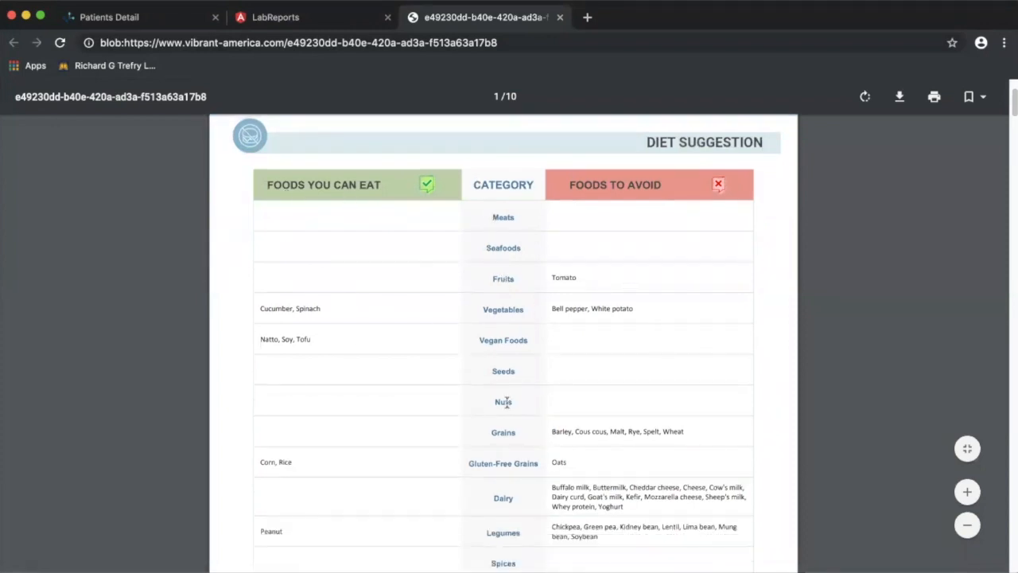
pyautogui.scroll(-4, 503, 398)
pyautogui.scroll(-10, 506, 401)
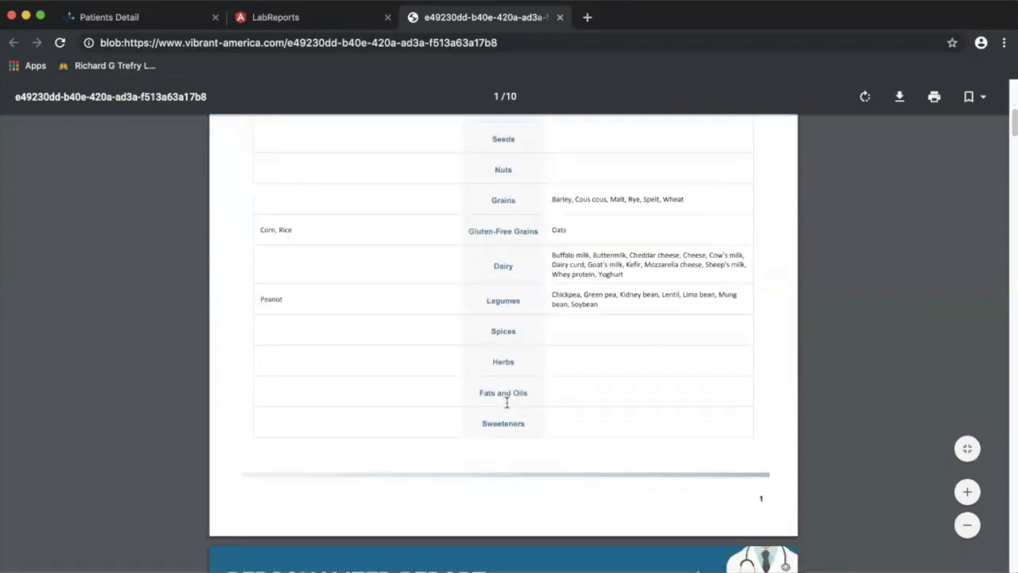
pyautogui.scroll(-20, 506, 402)
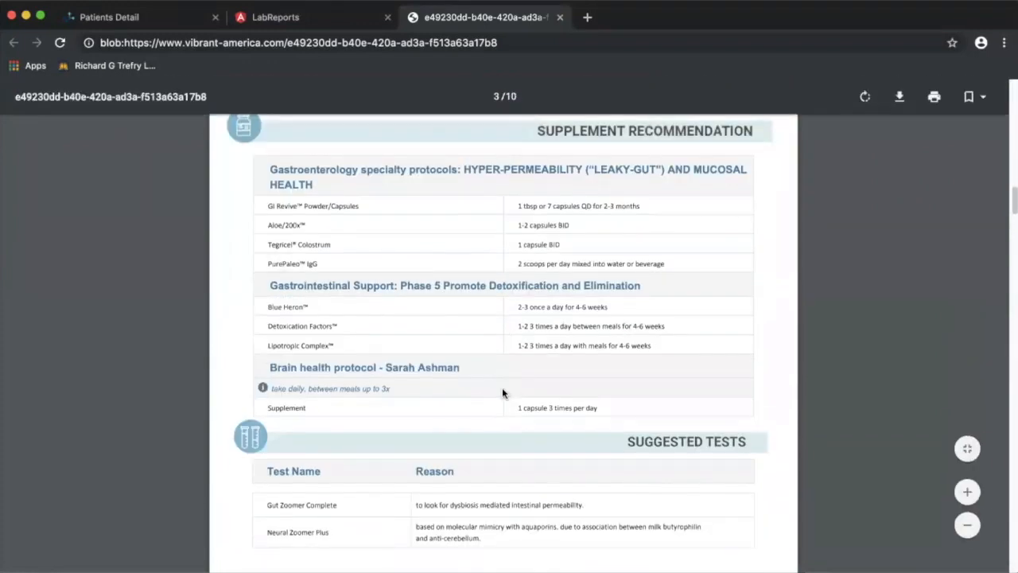
pyautogui.scroll(-3, 502, 392)
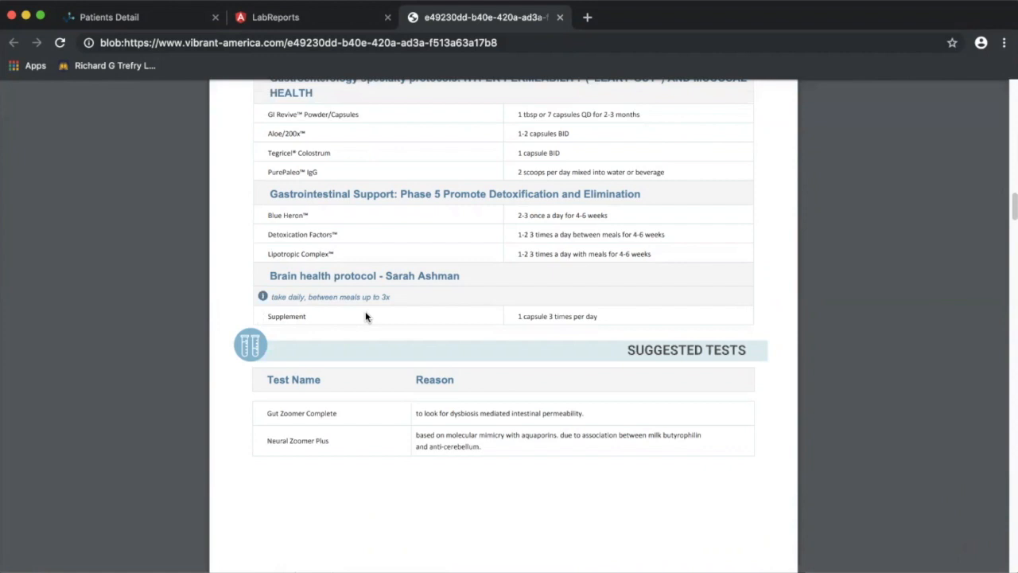
pyautogui.scroll(-3, 373, 419)
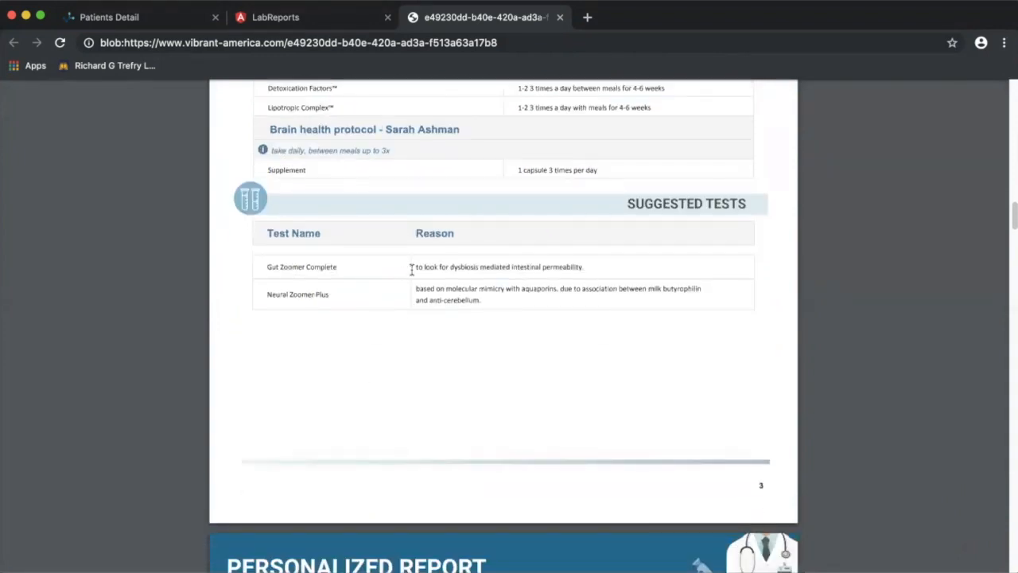
pyautogui.scroll(-9, 366, 384)
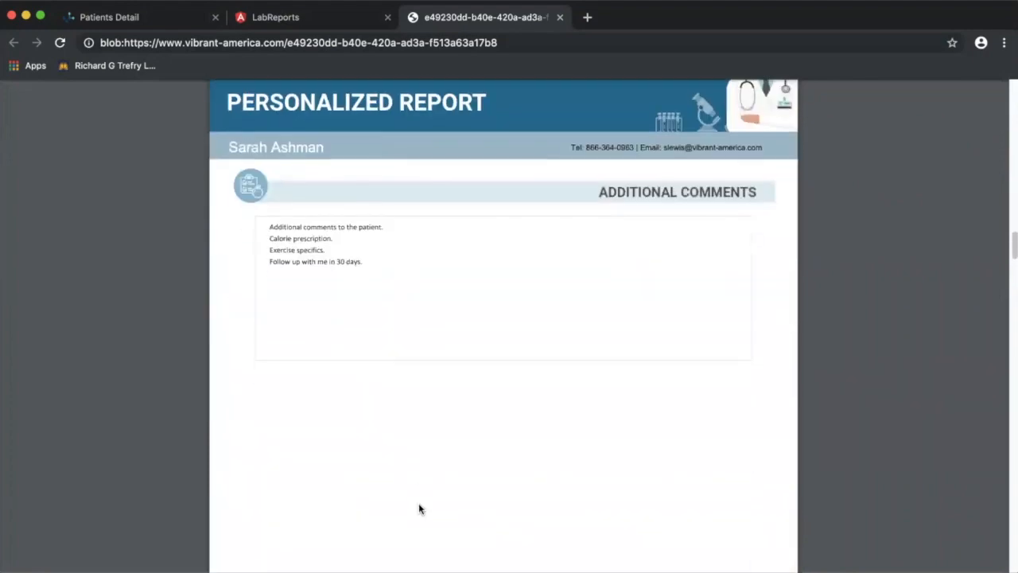
pyautogui.scroll(-6, 418, 506)
pyautogui.scroll(-10, 420, 509)
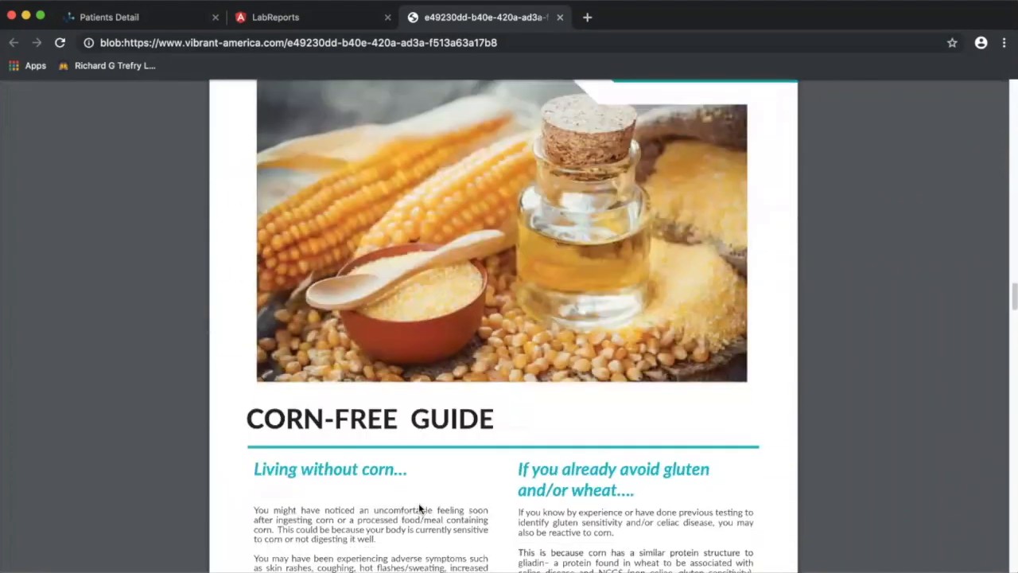
pyautogui.scroll(2, 420, 509)
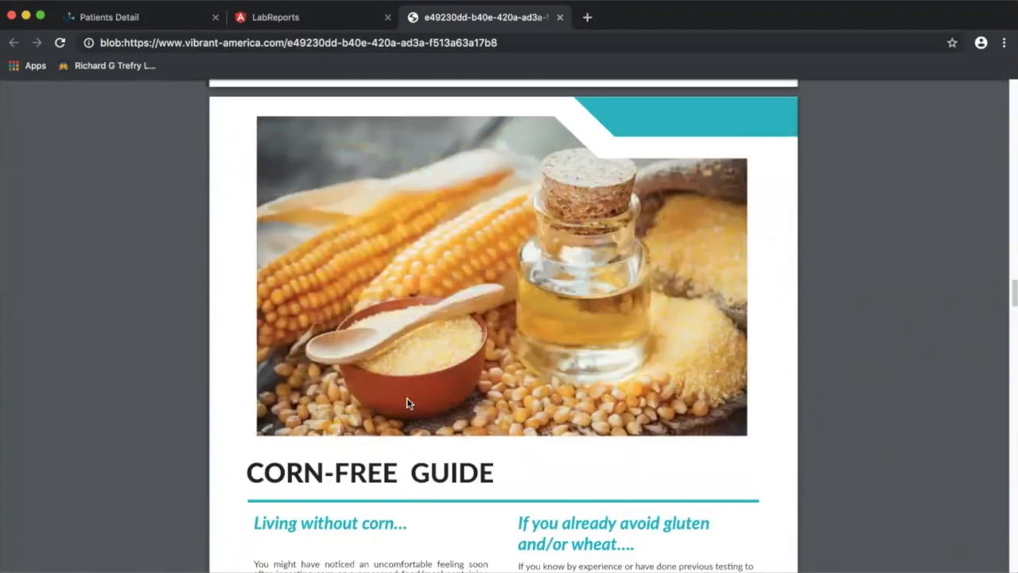
pyautogui.scroll(-7, 553, 432)
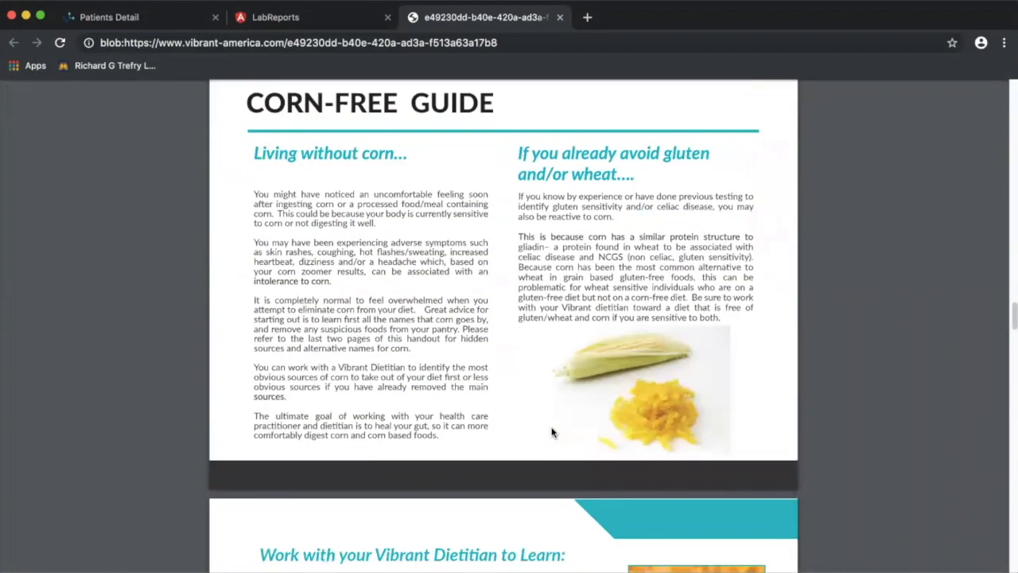
pyautogui.scroll(-10, 552, 432)
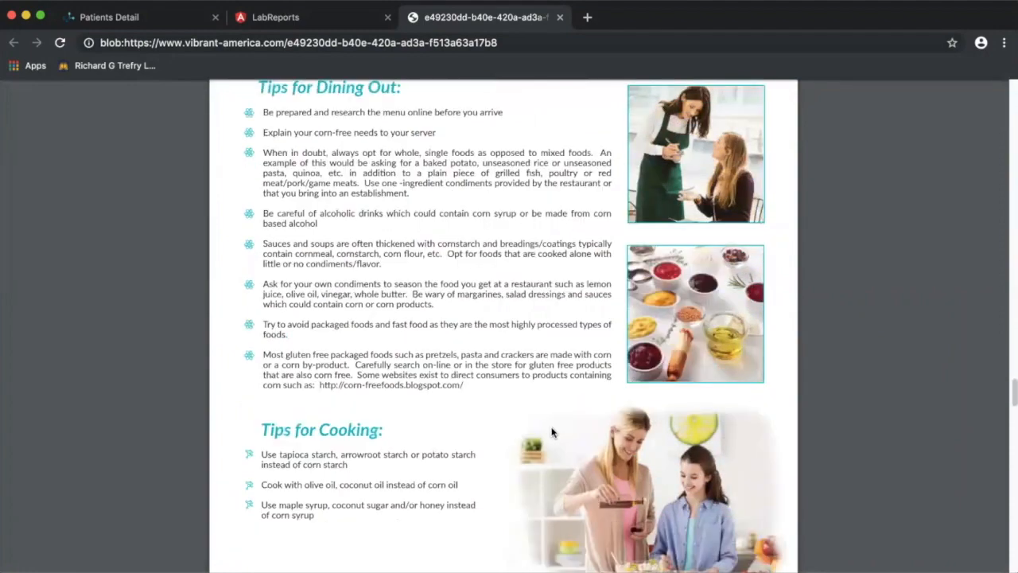
pyautogui.scroll(-10, 553, 432)
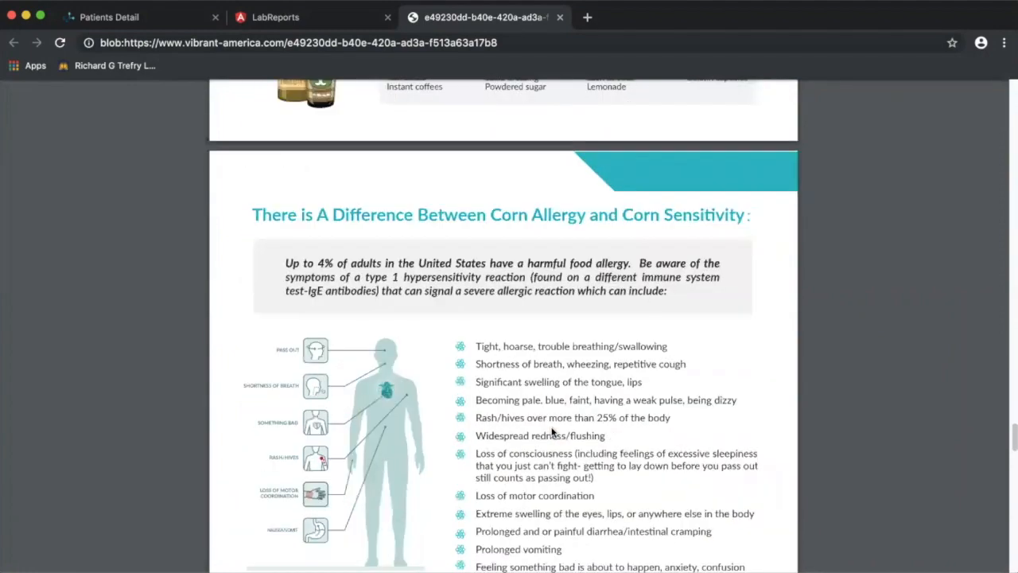
pyautogui.scroll(-15, 553, 432)
pyautogui.scroll(4, 552, 432)
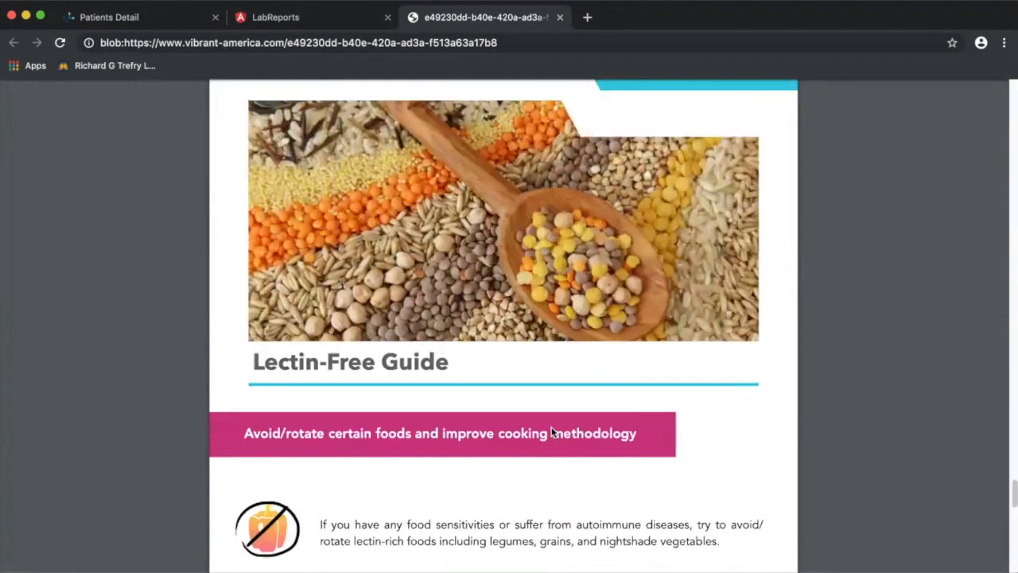
pyautogui.scroll(-10, 553, 432)
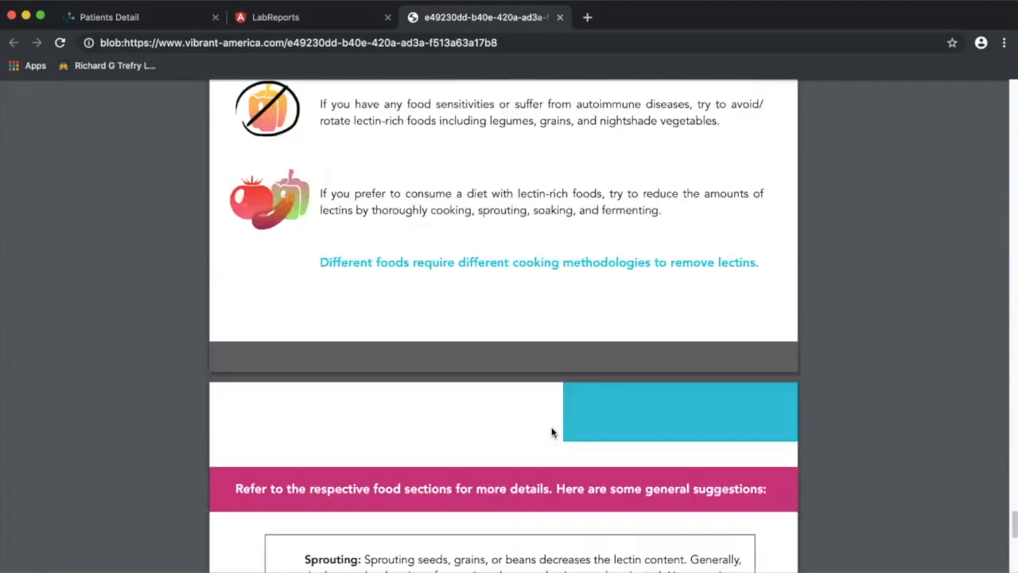
pyautogui.scroll(-3, 553, 432)
pyautogui.scroll(8, 552, 432)
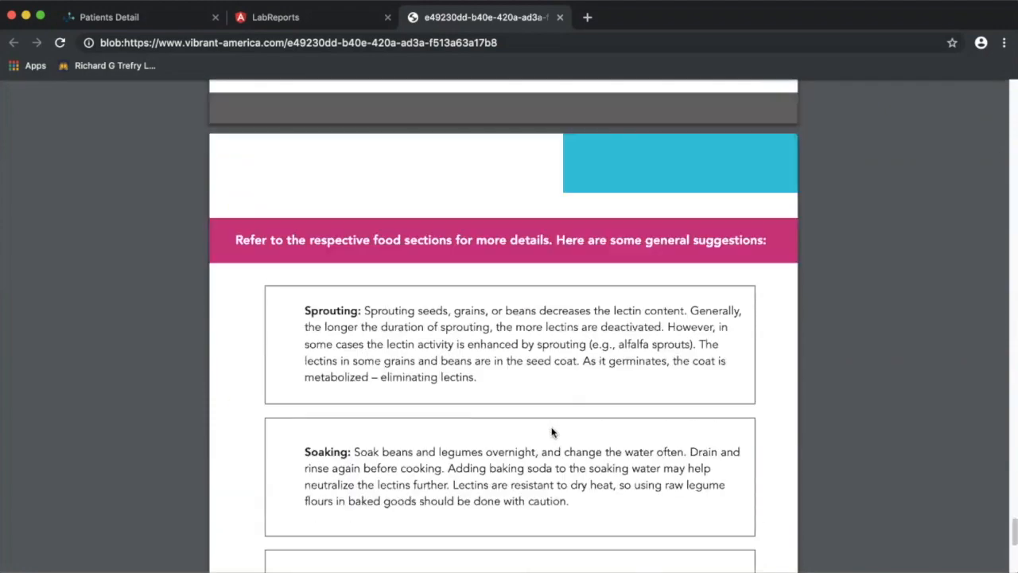
pyautogui.scroll(20, 553, 432)
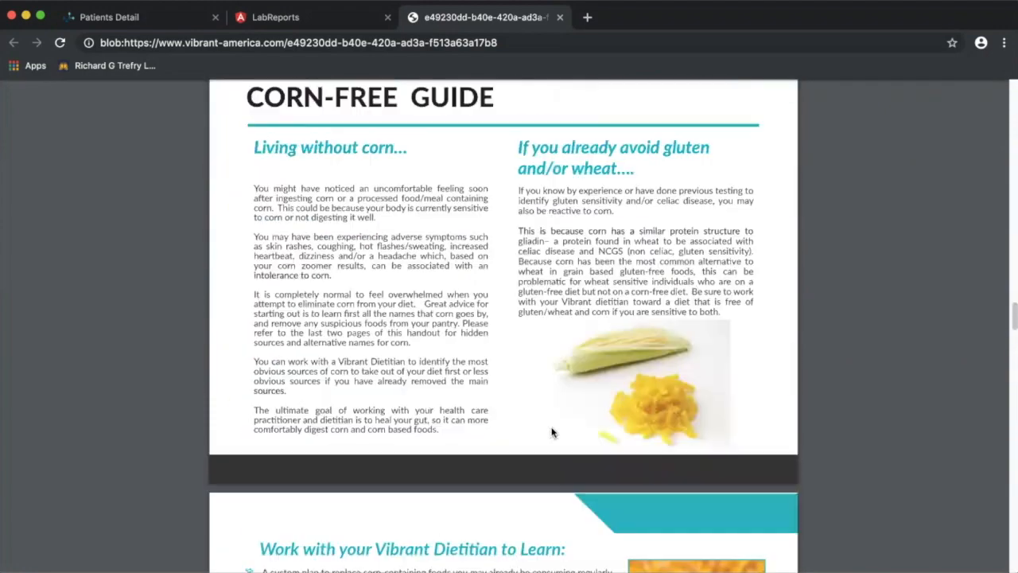
pyautogui.scroll(20, 553, 432)
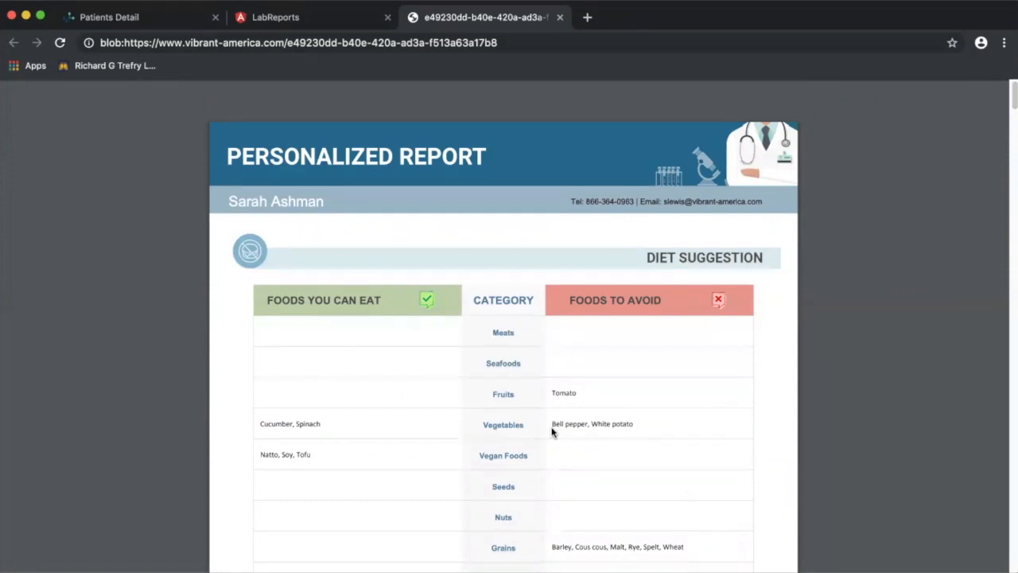
pyautogui.scroll(-8, 553, 432)
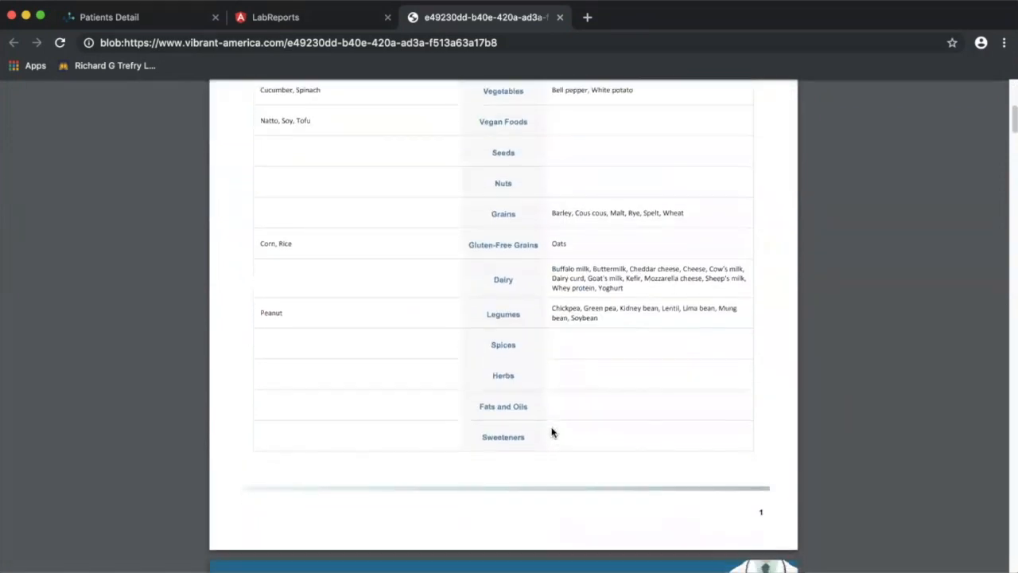
pyautogui.scroll(-4, 550, 429)
pyautogui.scroll(5, 747, 116)
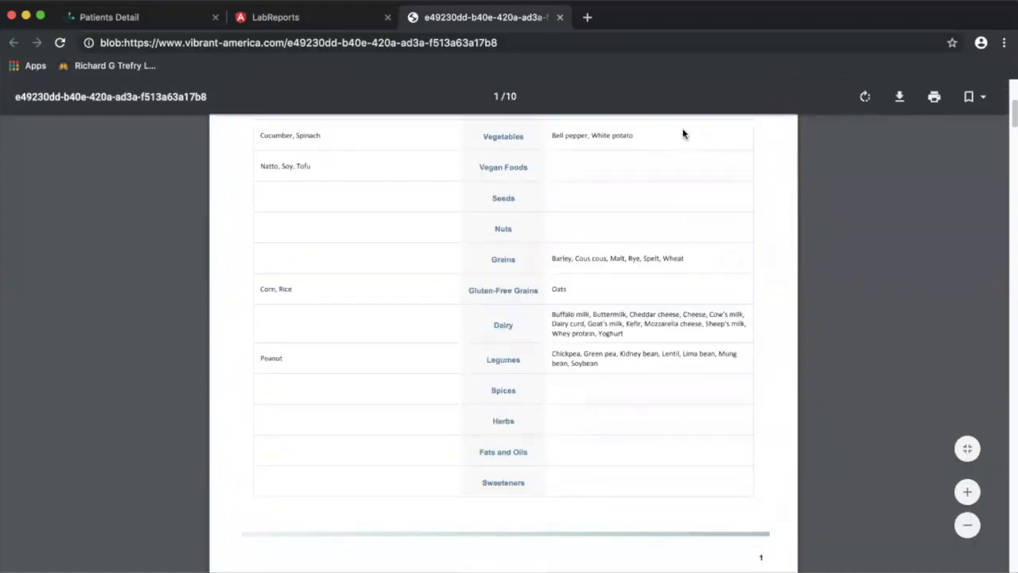
pyautogui.scroll(1, 658, 229)
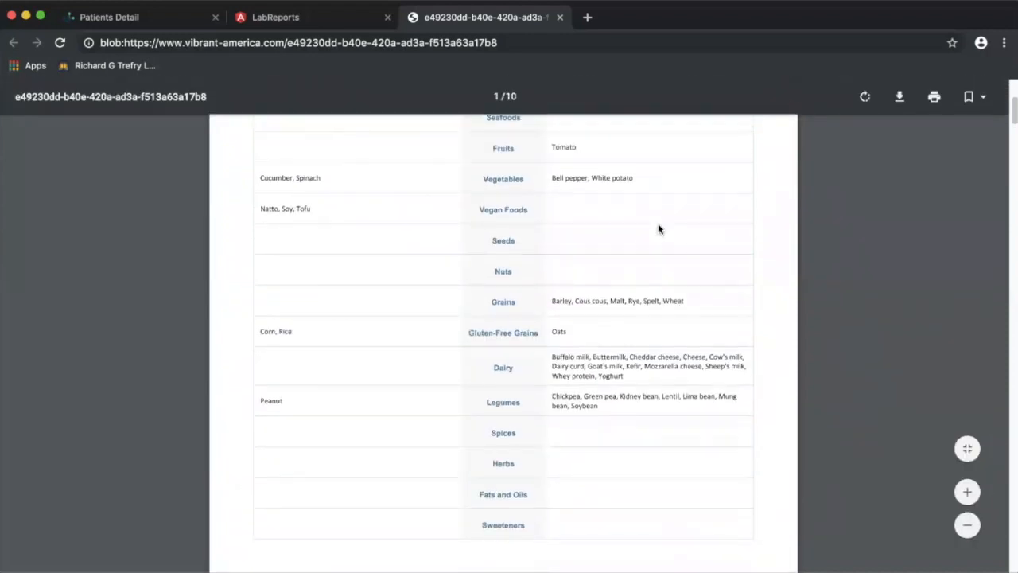
pyautogui.scroll(2, 658, 230)
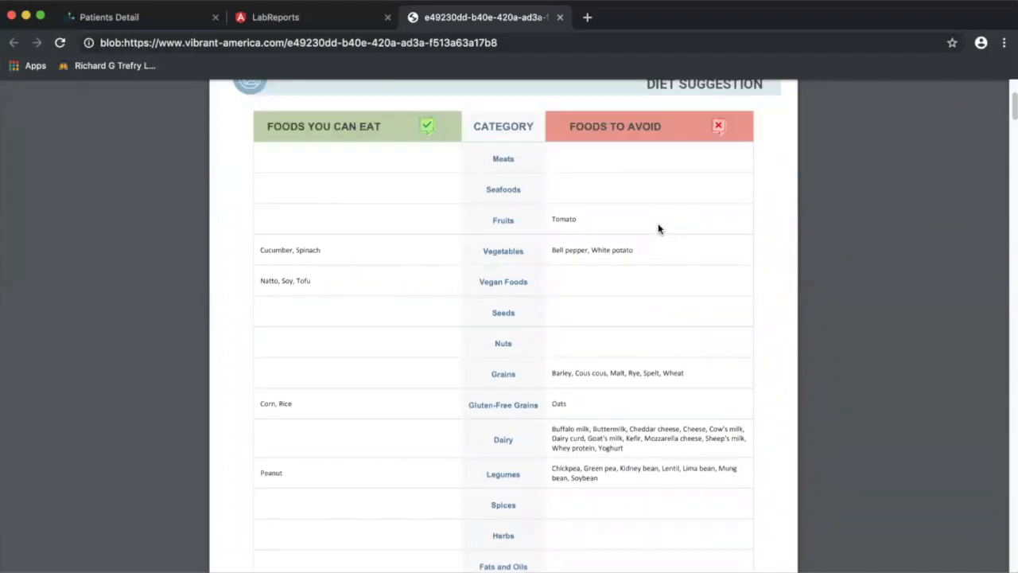
pyautogui.scroll(3, 644, 240)
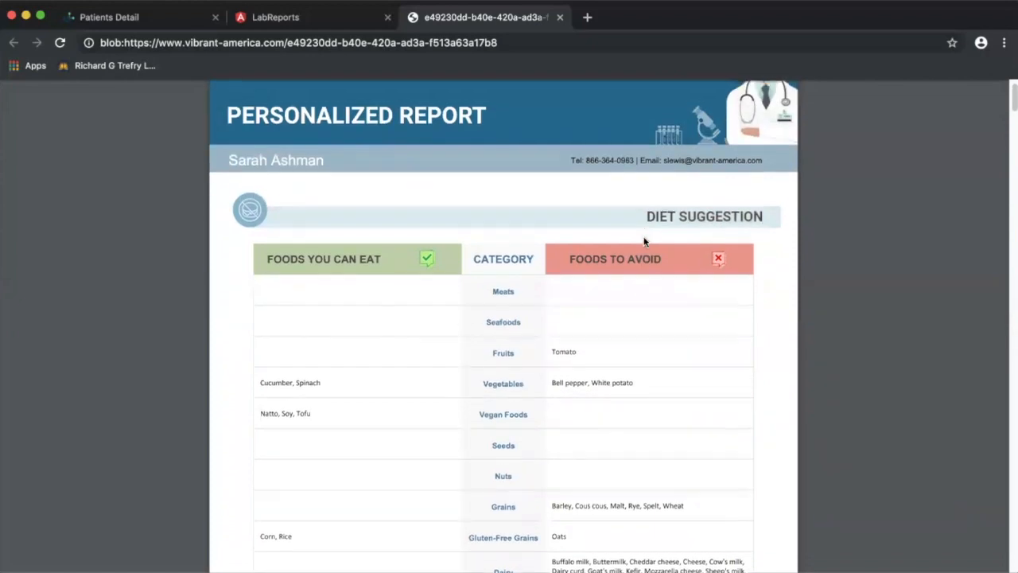
pyautogui.scroll(1, 644, 241)
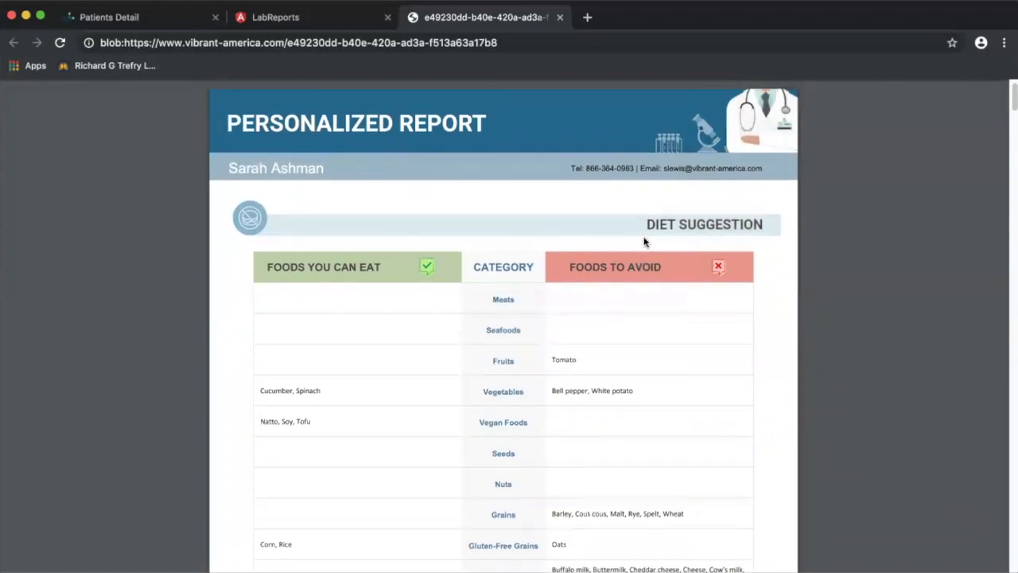